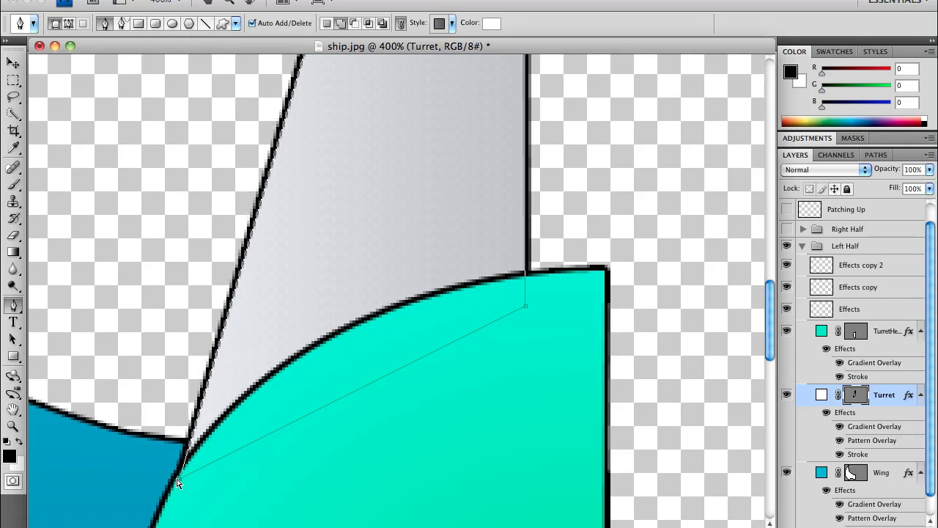
Step: Drag the Turret fin's lower-left anchor down-left against the cyan dome and deselect the path
{"action": "left_click_drag", "start_coordinate": [188, 476], "coordinate": [172, 483]}
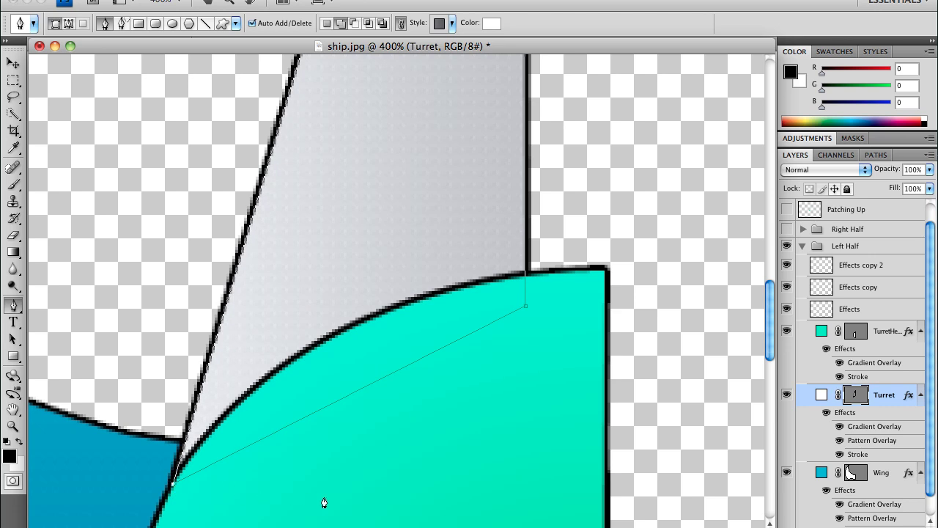
{"action": "key", "text": "Return"}
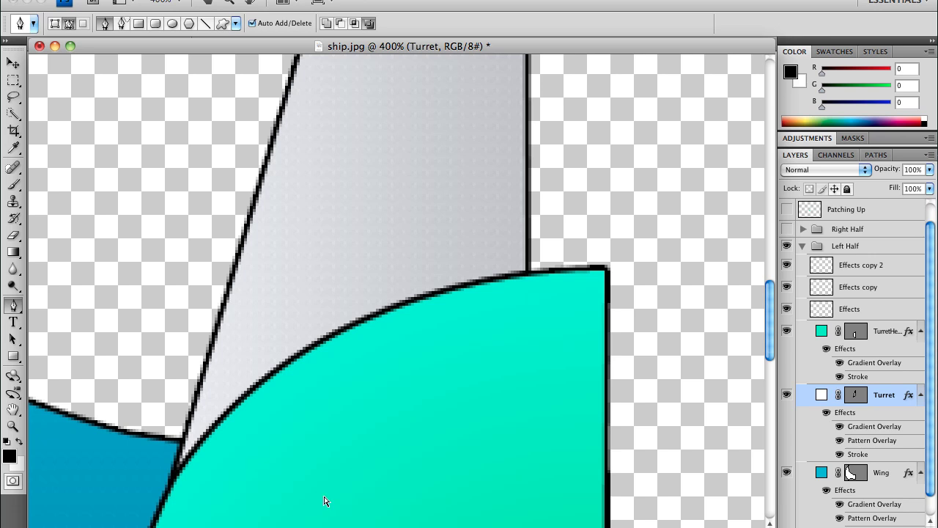
{"action": "scroll", "coordinate": [324, 503], "scroll_direction": "down", "scroll_amount": 4}
{"action": "scroll", "coordinate": [326, 501], "scroll_direction": "up", "scroll_amount": 1}
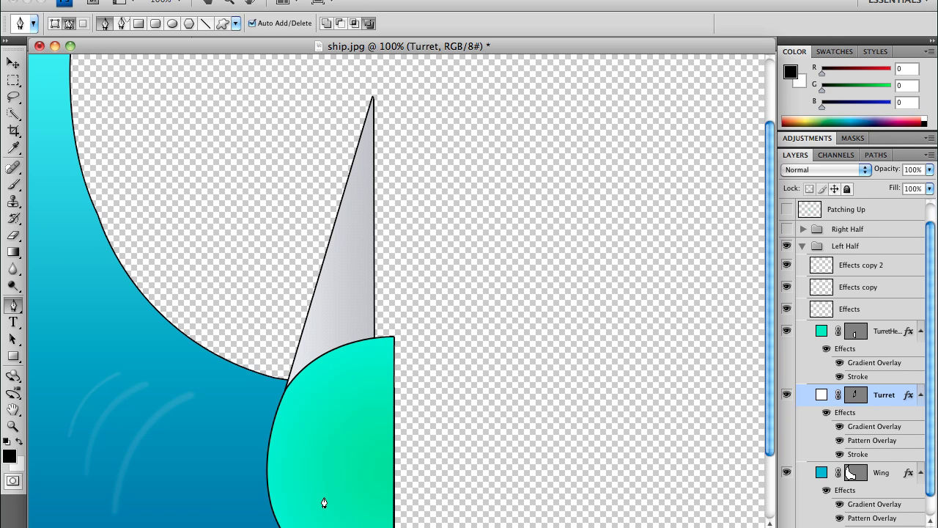
{"action": "scroll", "coordinate": [324, 502], "scroll_direction": "up", "scroll_amount": 2}
{"action": "scroll", "coordinate": [324, 503], "scroll_direction": "down", "scroll_amount": 4}
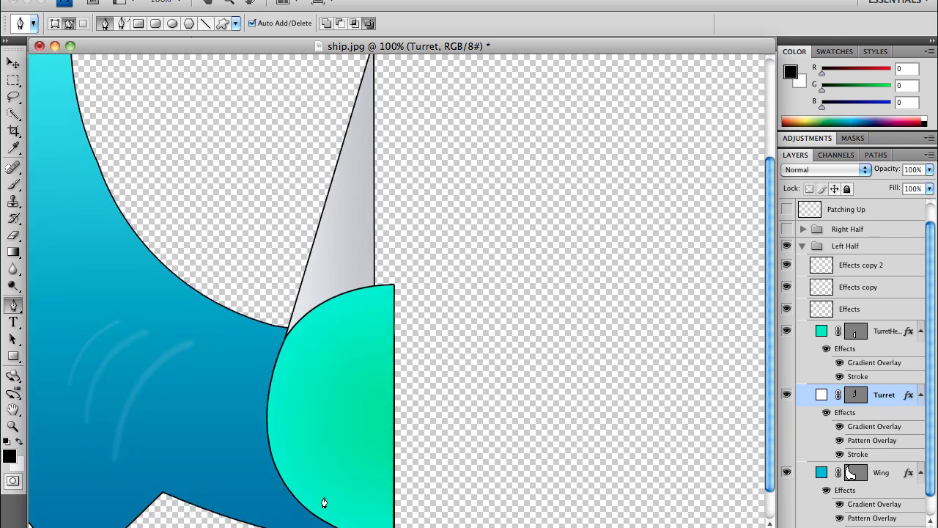
{"action": "scroll", "coordinate": [324, 503], "scroll_direction": "down", "scroll_amount": 1}
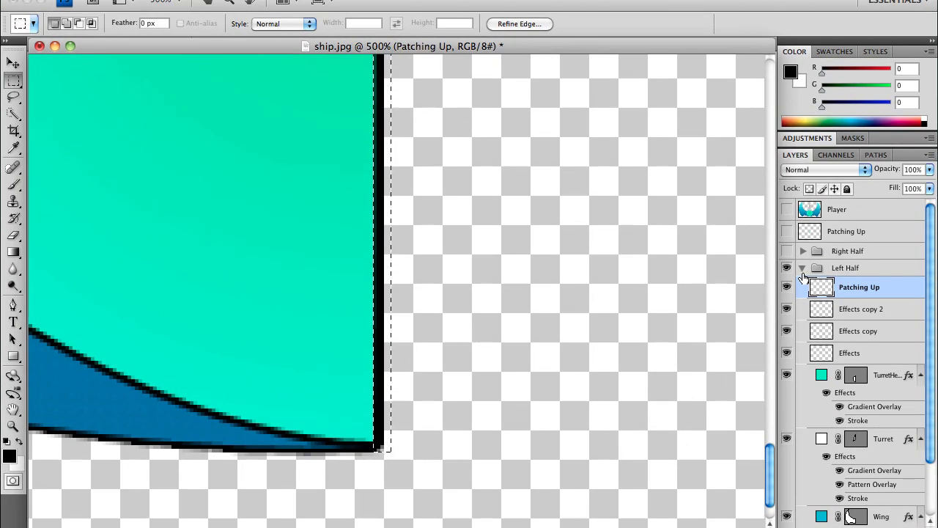
Step: Collapse the Left Half group in the Layers panel and deselect along the ship's centre edge
{"action": "left_click", "coordinate": [804, 267]}
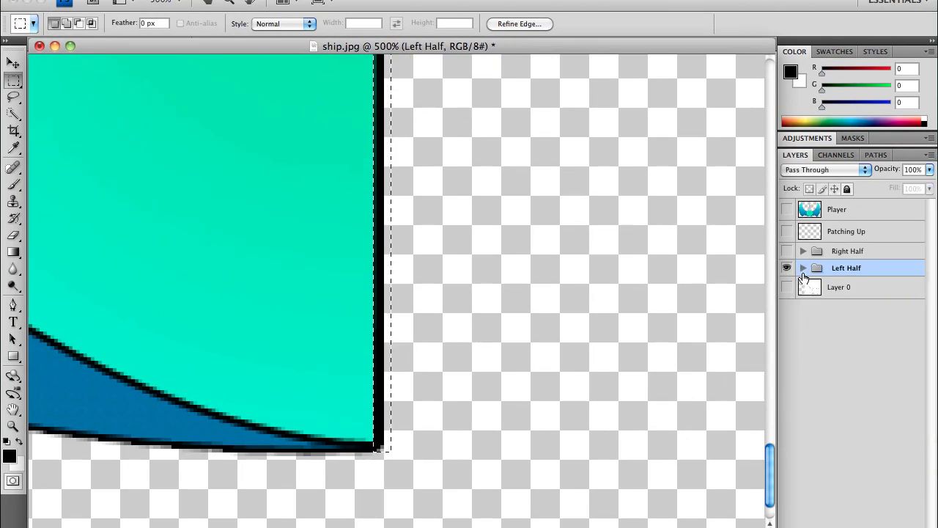
{"action": "left_click", "coordinate": [517, 343]}
{"action": "left_click_drag", "start_coordinate": [456, 224], "coordinate": [438, 469]}
{"action": "left_click_drag", "start_coordinate": [430, 325], "coordinate": [462, 316]}
{"action": "scroll", "coordinate": [458, 344], "scroll_direction": "up", "scroll_amount": 10}
{"action": "scroll", "coordinate": [457, 376], "scroll_direction": "down", "scroll_amount": 3}
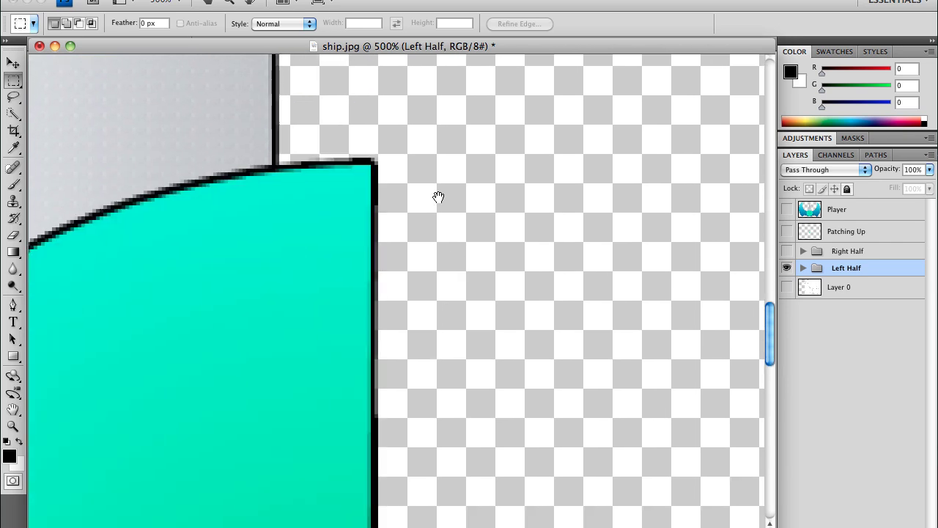
{"action": "scroll", "coordinate": [457, 200], "scroll_direction": "down", "scroll_amount": 5}
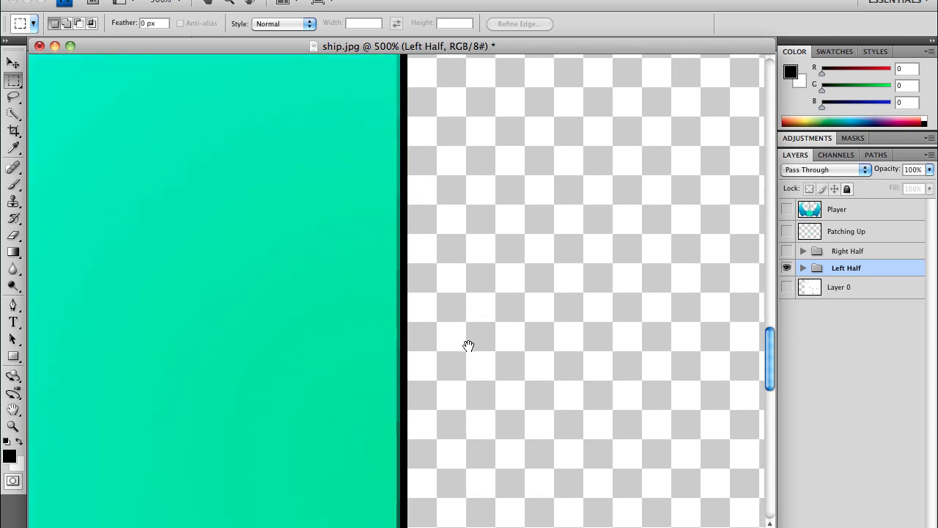
{"action": "scroll", "coordinate": [456, 200], "scroll_direction": "down", "scroll_amount": 10}
{"action": "scroll", "coordinate": [457, 284], "scroll_direction": "down", "scroll_amount": 3}
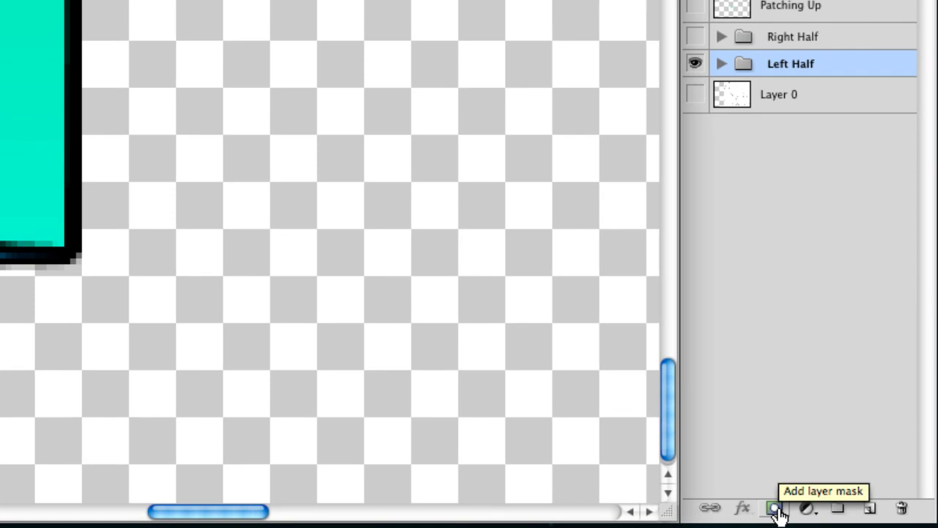
Step: Mask Left Half by filling a rectangular strip over the black centre-edge outline with black
{"action": "left_click", "coordinate": [777, 509]}
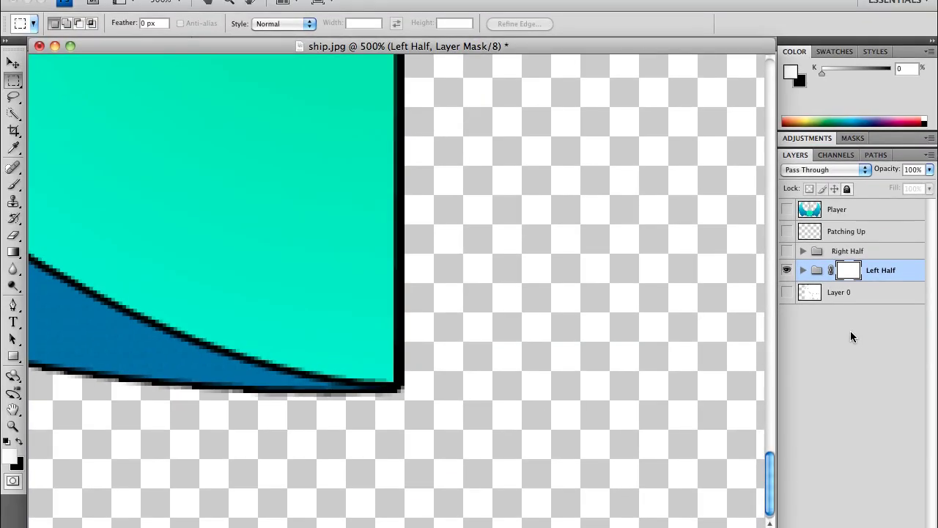
{"action": "left_click_drag", "start_coordinate": [462, 203], "coordinate": [501, 399]}
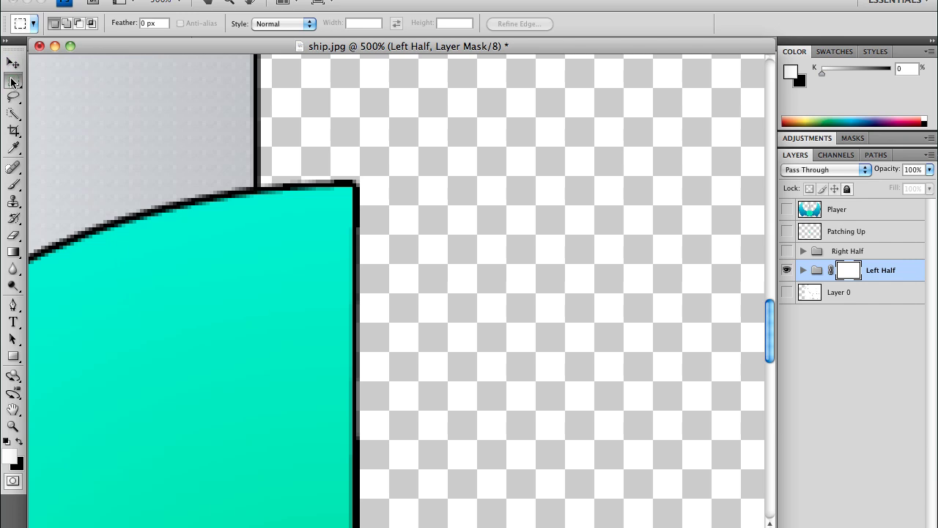
{"action": "left_click_drag", "start_coordinate": [13, 82], "coordinate": [88, 73]}
{"action": "left_click_drag", "start_coordinate": [438, 204], "coordinate": [350, 517]}
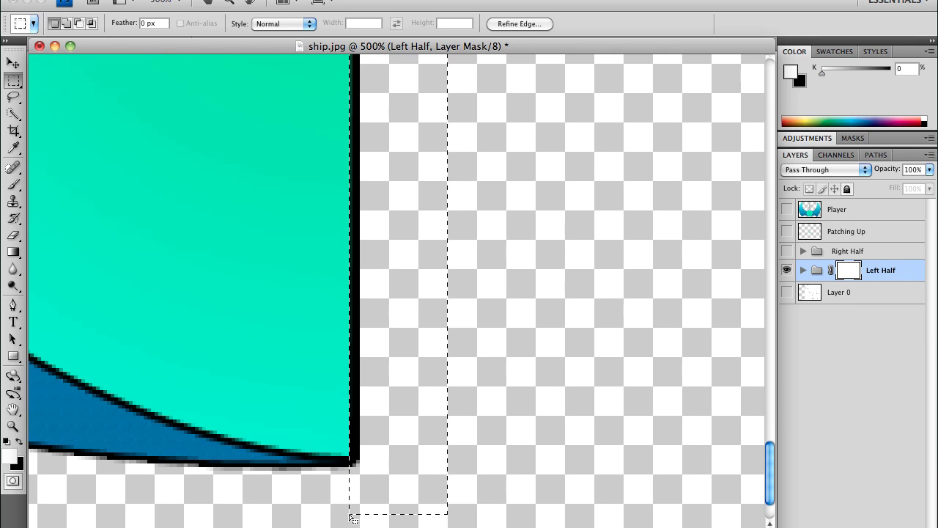
{"action": "key", "text": "alt"}
{"action": "key", "text": "Delete"}
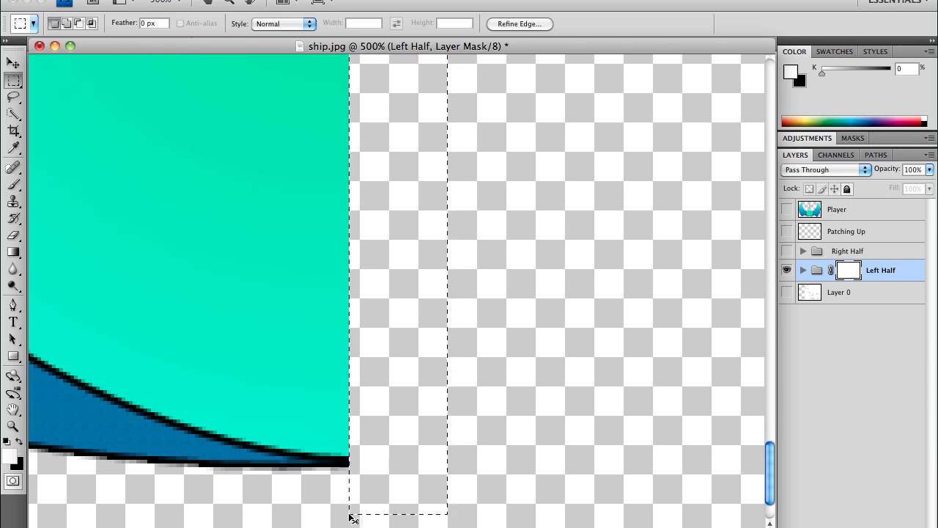
{"action": "key", "text": "ctrl+d"}
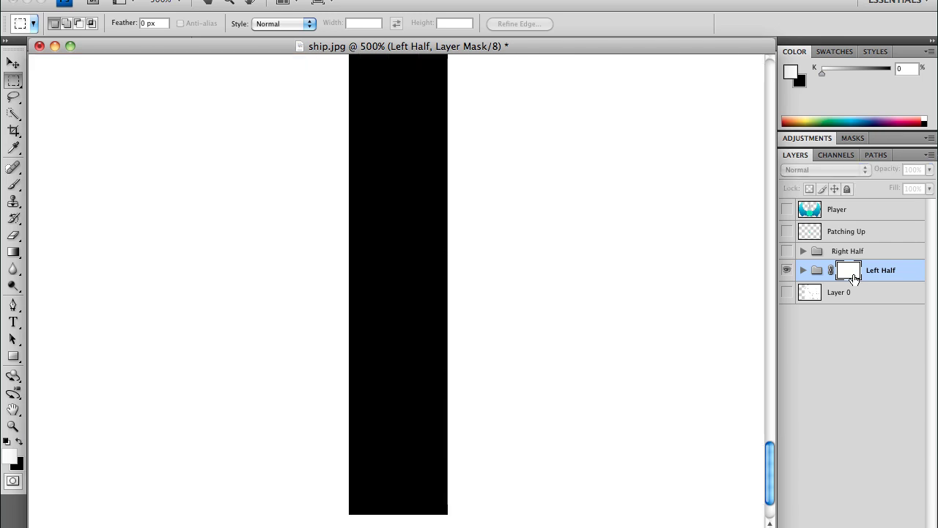
{"action": "left_click", "coordinate": [855, 279], "text": "alt"}
{"action": "key", "text": "super+minus"}
{"action": "key", "text": "super+minus"}
{"action": "key", "text": "super+minus"}
{"action": "key", "text": "super+minus"}
{"action": "key", "text": "super+minus"}
{"action": "key", "text": "super+minus"}
{"action": "key", "text": "super+equal"}
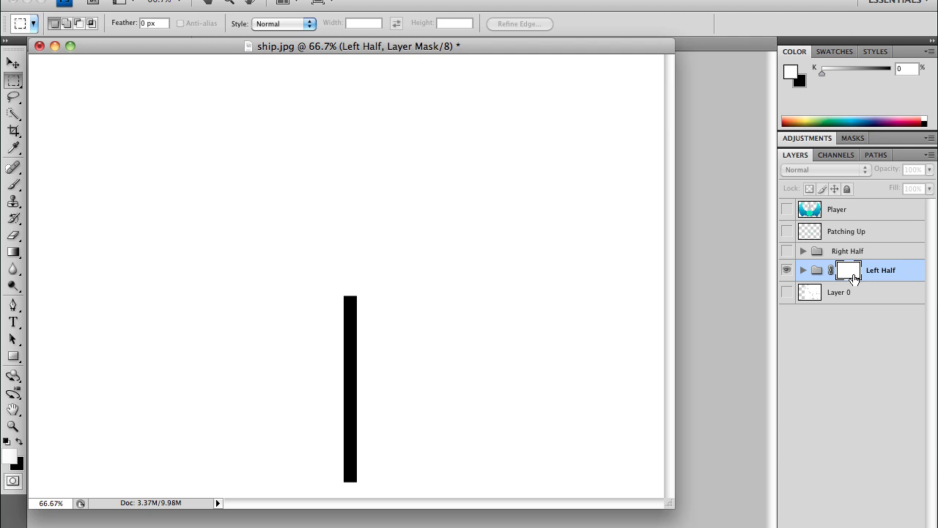
{"action": "double_click", "coordinate": [849, 270]}
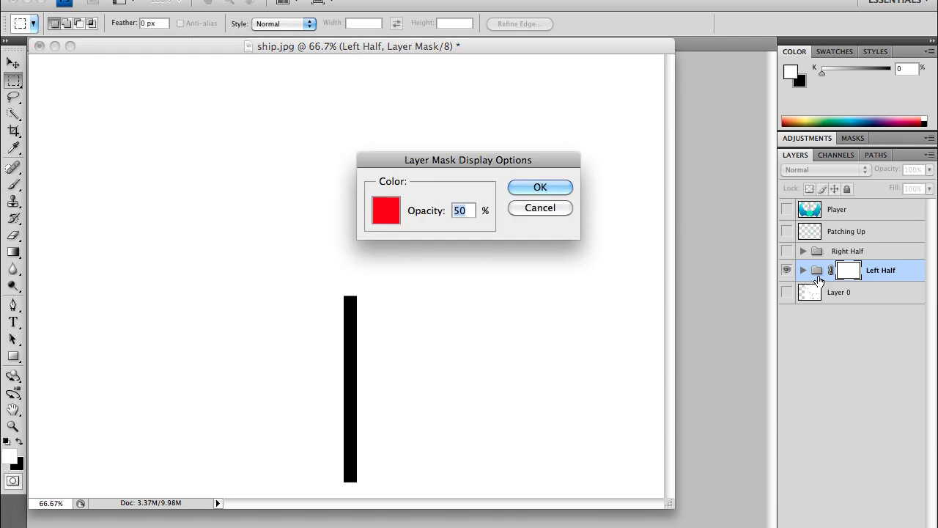
{"action": "key", "text": "Escape"}
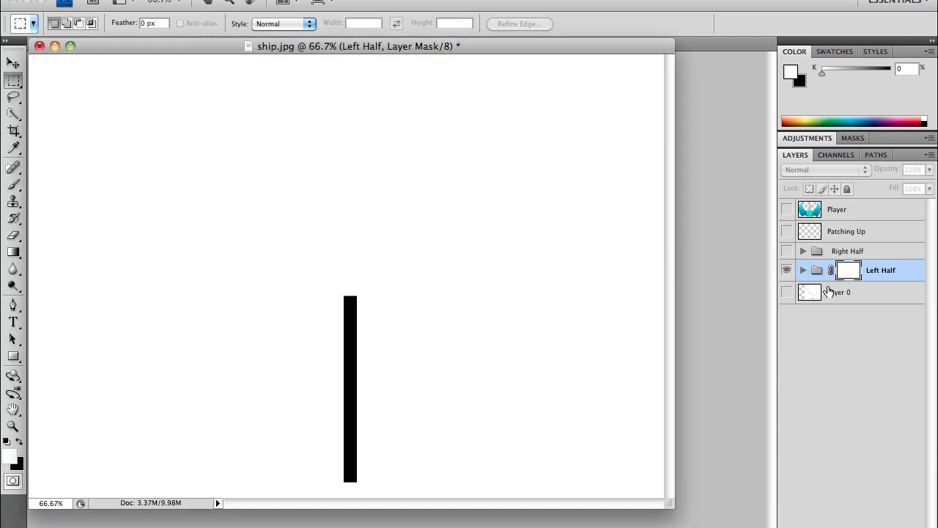
{"action": "left_click", "coordinate": [827, 293]}
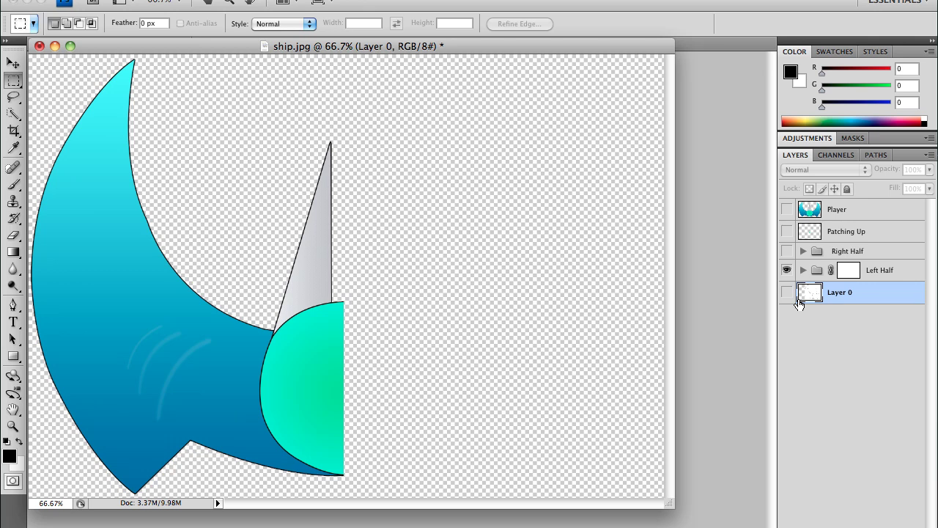
{"action": "key", "text": "super+equal"}
{"action": "key", "text": "super+equal"}
{"action": "key", "text": "super+equal"}
{"action": "key", "text": "super+equal"}
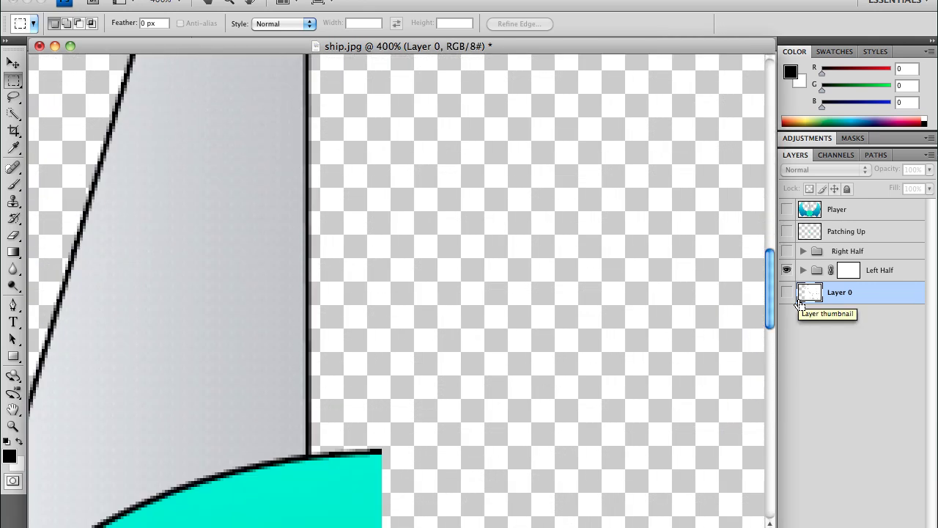
{"action": "scroll", "coordinate": [459, 344], "scroll_direction": "down", "scroll_amount": 10}
{"action": "scroll", "coordinate": [440, 366], "scroll_direction": "up", "scroll_amount": 8}
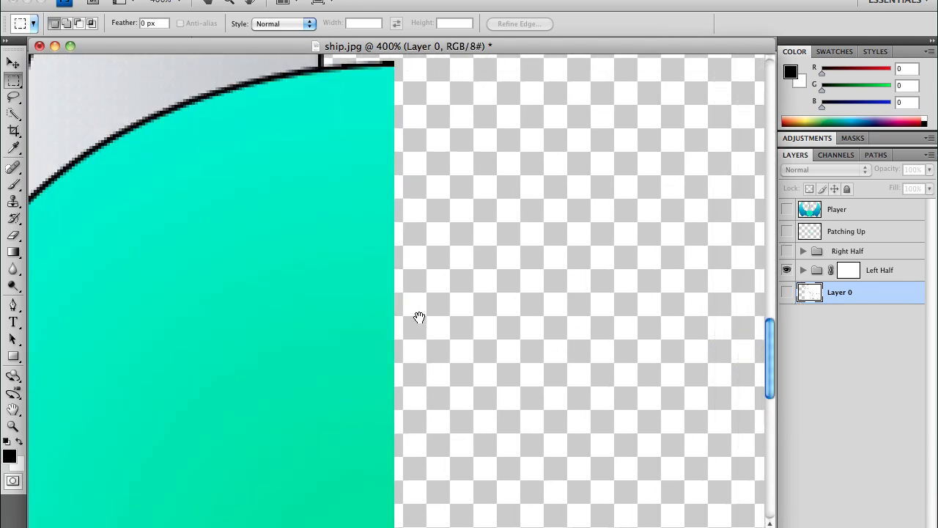
{"action": "scroll", "coordinate": [420, 250], "scroll_direction": "down", "scroll_amount": 5}
{"action": "scroll", "coordinate": [414, 151], "scroll_direction": "left", "scroll_amount": 8}
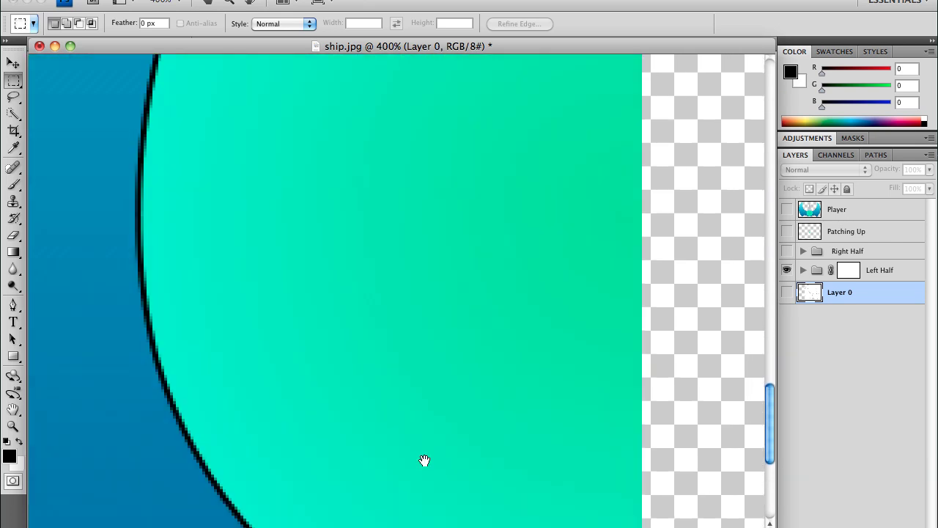
{"action": "scroll", "coordinate": [447, 317], "scroll_direction": "down", "scroll_amount": 1}
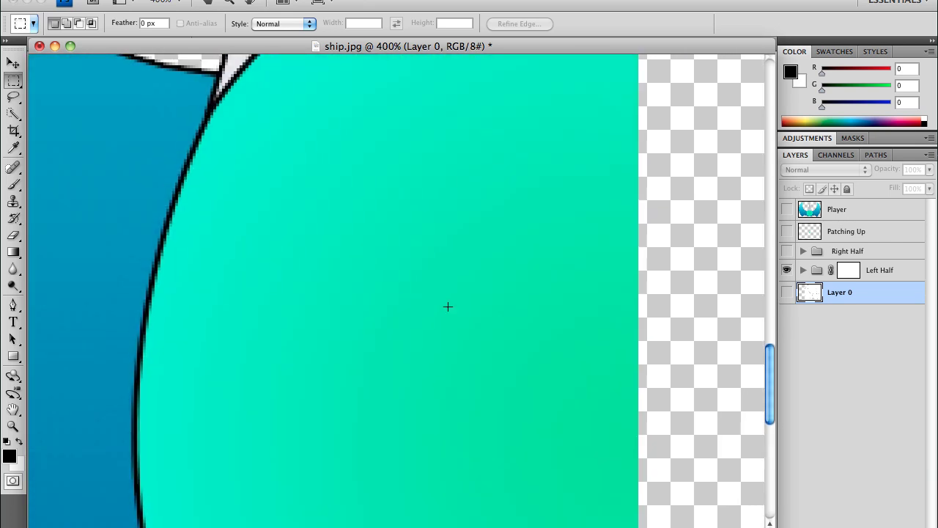
{"action": "key", "text": "super+minus"}
{"action": "key", "text": "super+minus"}
{"action": "key", "text": "super+minus"}
{"action": "key", "text": "super+minus"}
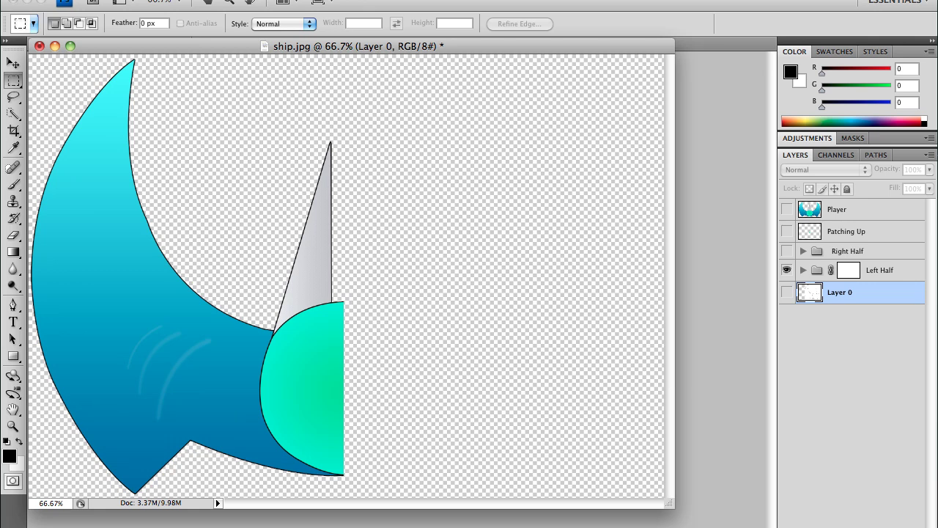
Step: Drag the Right Half group, Player layer and Patching Up layer into the trash
{"action": "left_click_drag", "start_coordinate": [838, 254], "coordinate": [916, 515]}
{"action": "double_click", "coordinate": [837, 180]}
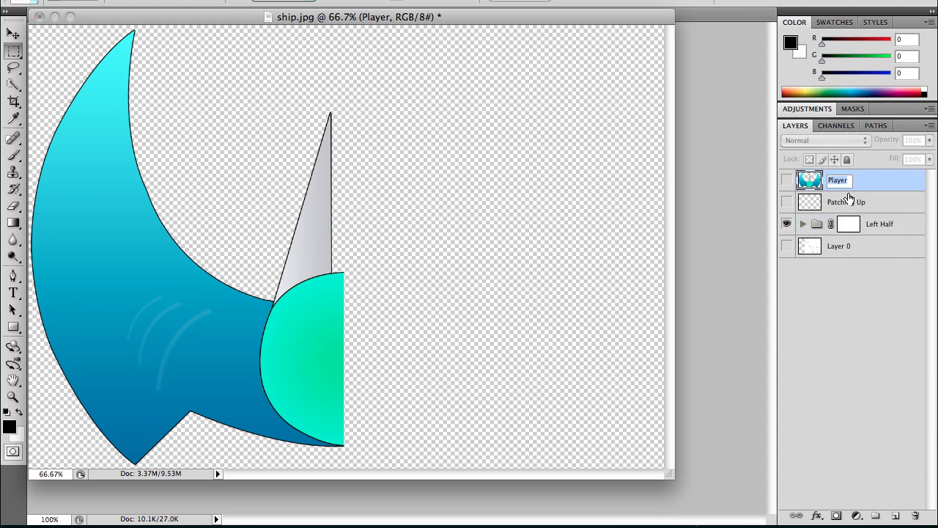
{"action": "left_click_drag", "start_coordinate": [843, 223], "coordinate": [916, 516]}
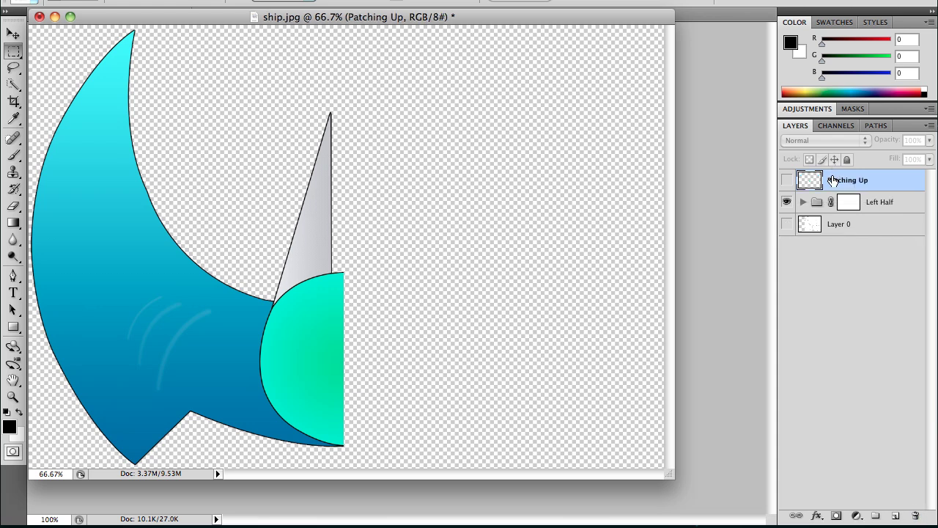
{"action": "left_click_drag", "start_coordinate": [833, 178], "coordinate": [916, 516]}
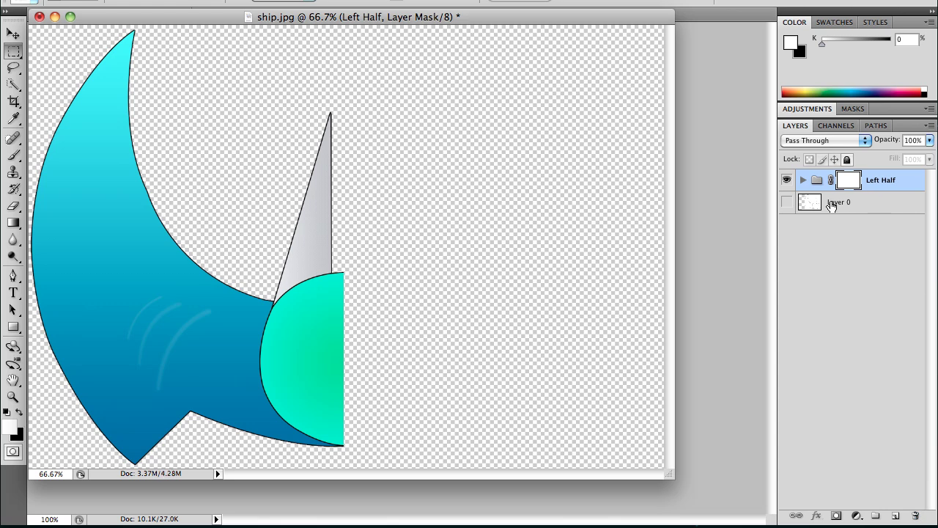
Step: Create a new empty layer named 'Right Half'
{"action": "left_click", "coordinate": [235, 0]}
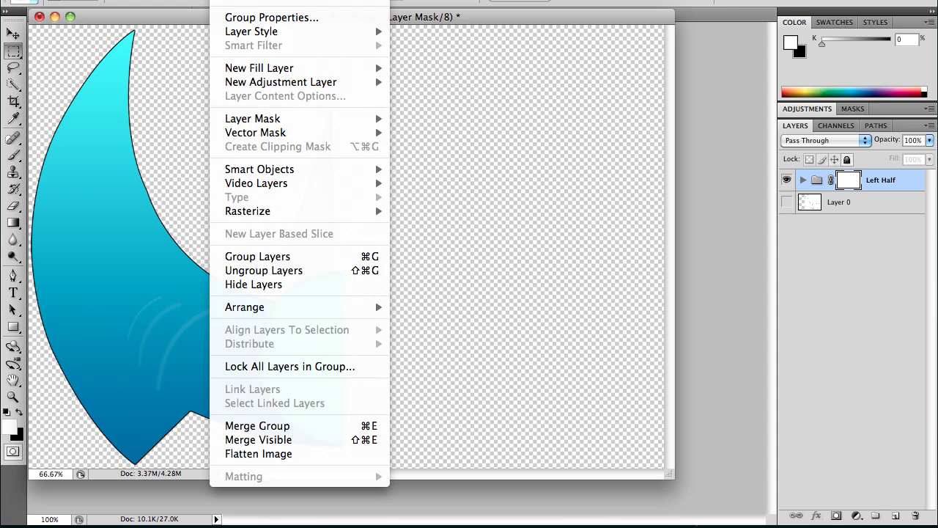
{"action": "left_click", "coordinate": [440, 0]}
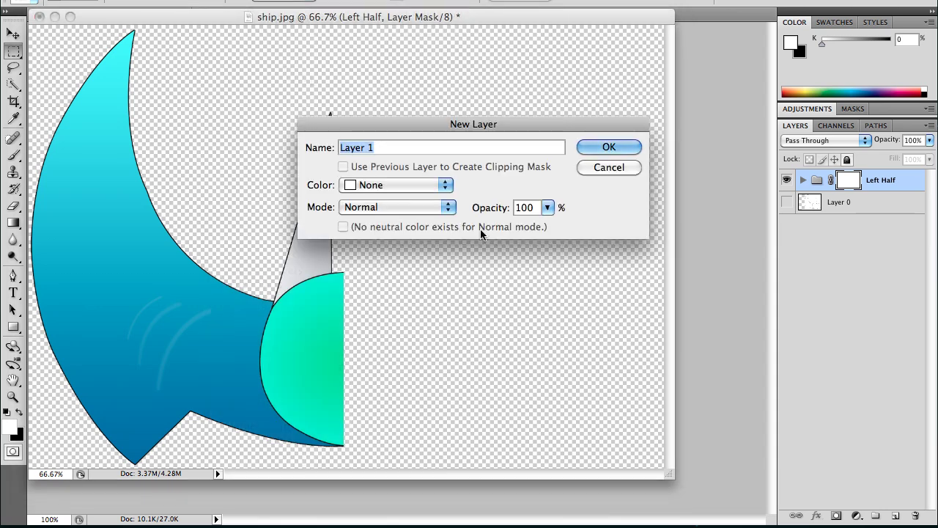
{"action": "type", "text": "Right Half"}
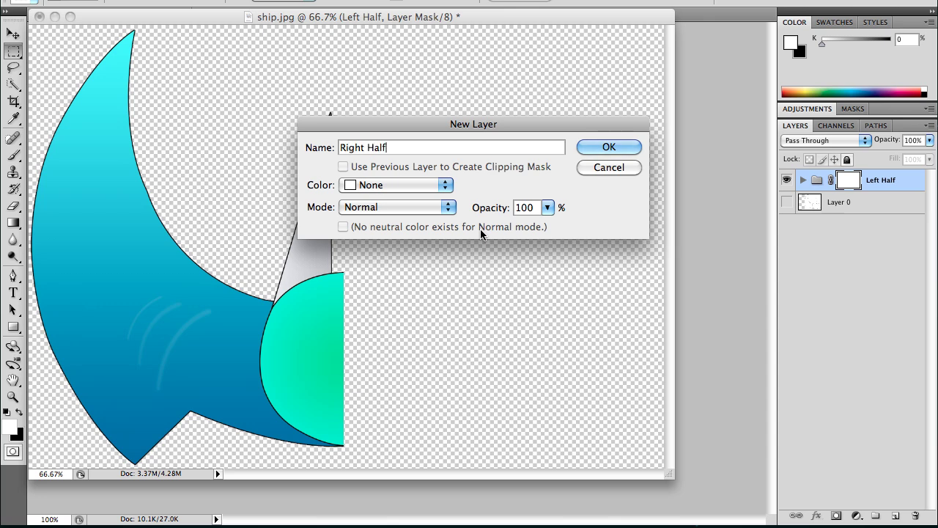
{"action": "key", "text": "Return"}
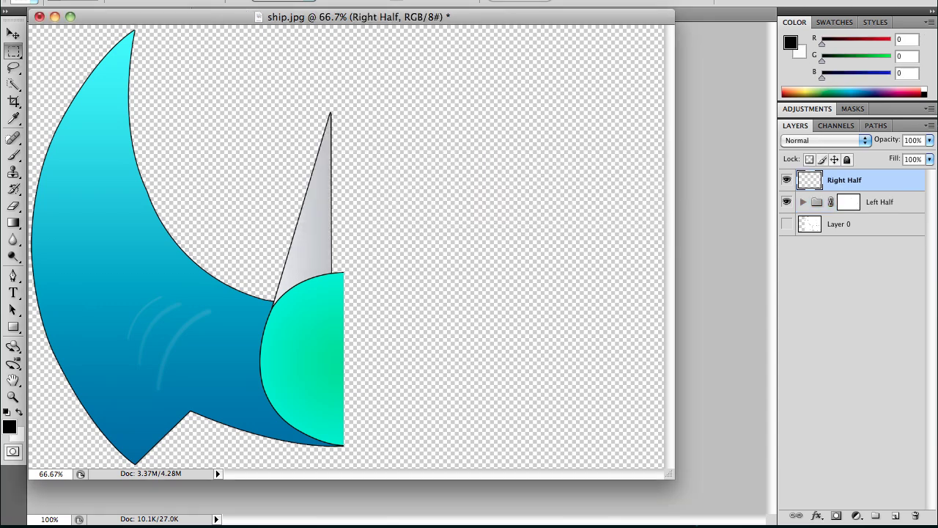
Step: Apply Image to copy the half-ship artwork onto Right Half
{"action": "left_click", "coordinate": [188, 2]}
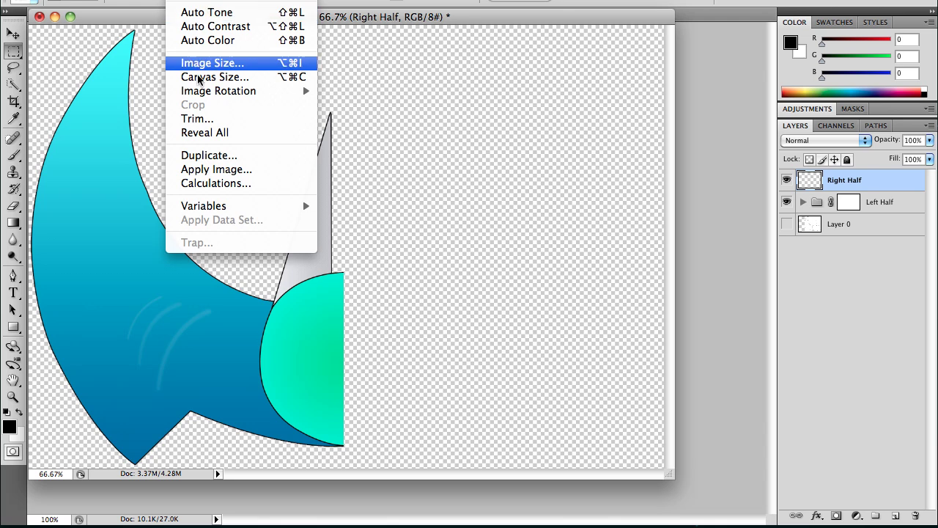
{"action": "left_click", "coordinate": [217, 169]}
{"action": "left_click", "coordinate": [601, 121]}
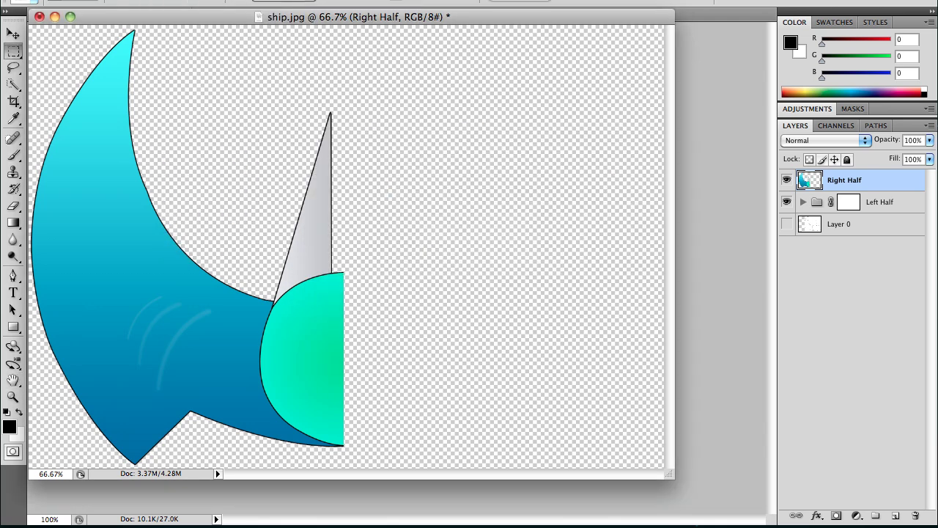
Step: Free-transform Right Half, flip it horizontally, and move it beside the original half
{"action": "key", "text": "ctrl+t"}
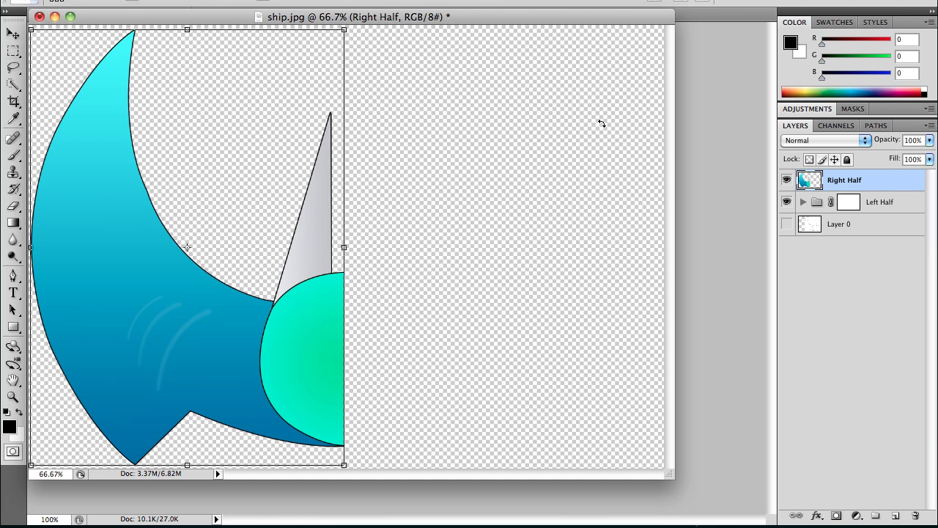
{"action": "right_click", "coordinate": [264, 302]}
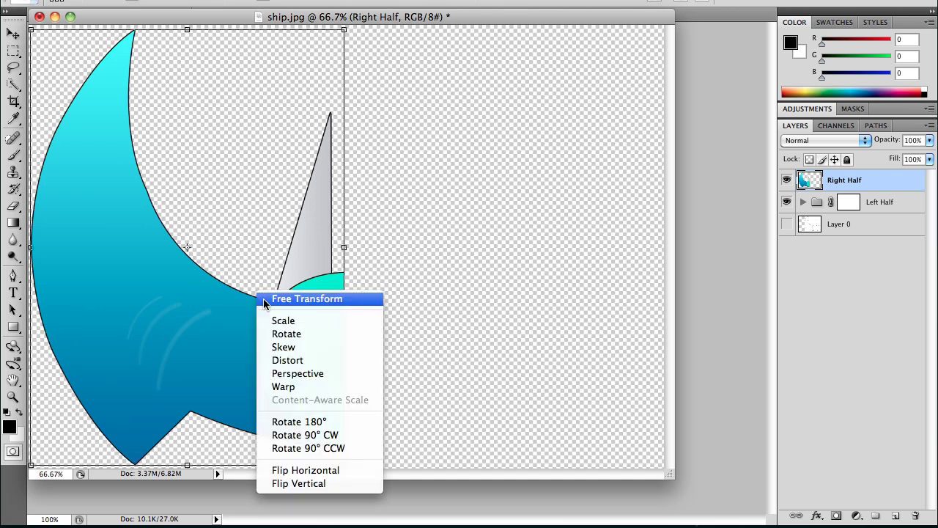
{"action": "left_click", "coordinate": [303, 470]}
{"action": "left_click_drag", "start_coordinate": [169, 340], "coordinate": [448, 336]}
Step: Zoom in on the seam and nudge Right Half right twice, then left once
{"action": "key", "text": "super+plus"}
{"action": "key", "text": "super+plus"}
{"action": "key", "text": "super+plus"}
{"action": "key", "text": "super+plus"}
{"action": "key", "text": "super+plus"}
{"action": "key", "text": "super+plus"}
{"action": "key", "text": "super+plus"}
{"action": "key", "text": "super+plus"}
{"action": "key", "text": "super+plus"}
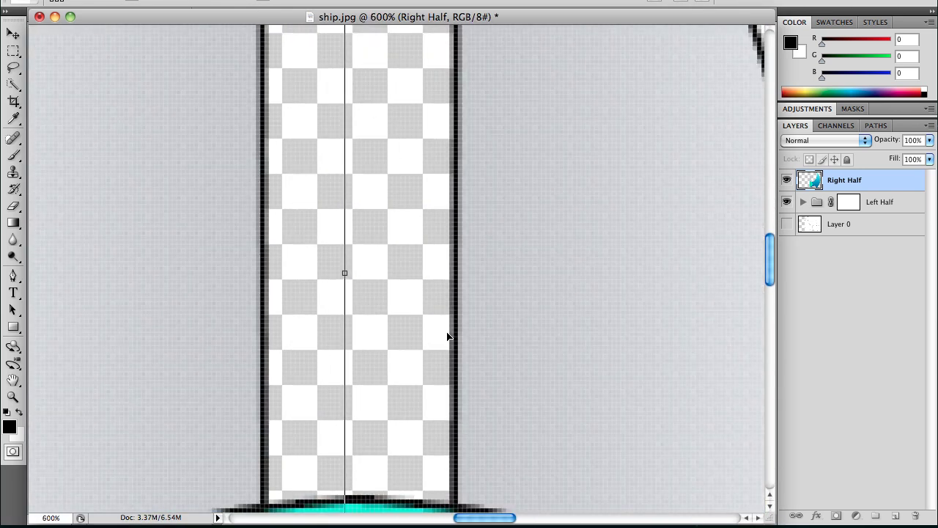
{"action": "scroll", "coordinate": [448, 333], "scroll_direction": "down", "scroll_amount": 10}
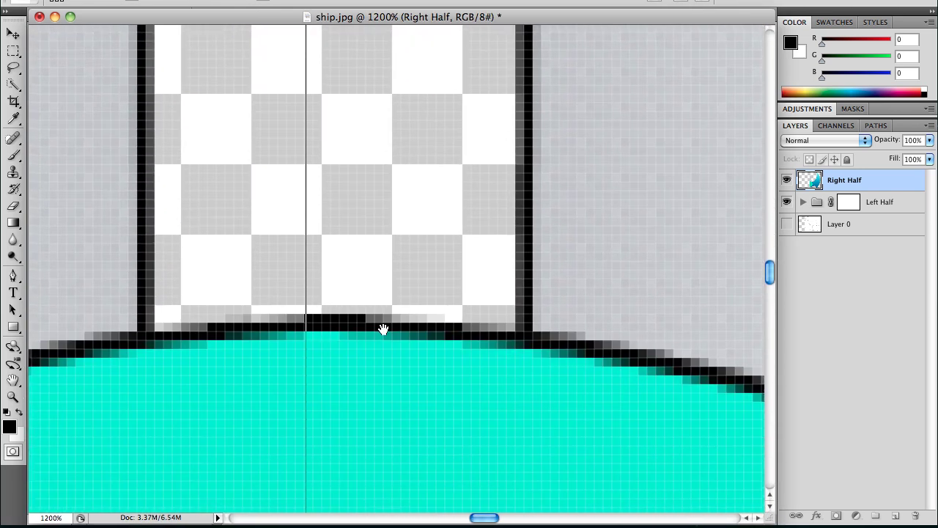
{"action": "key", "text": "Right"}
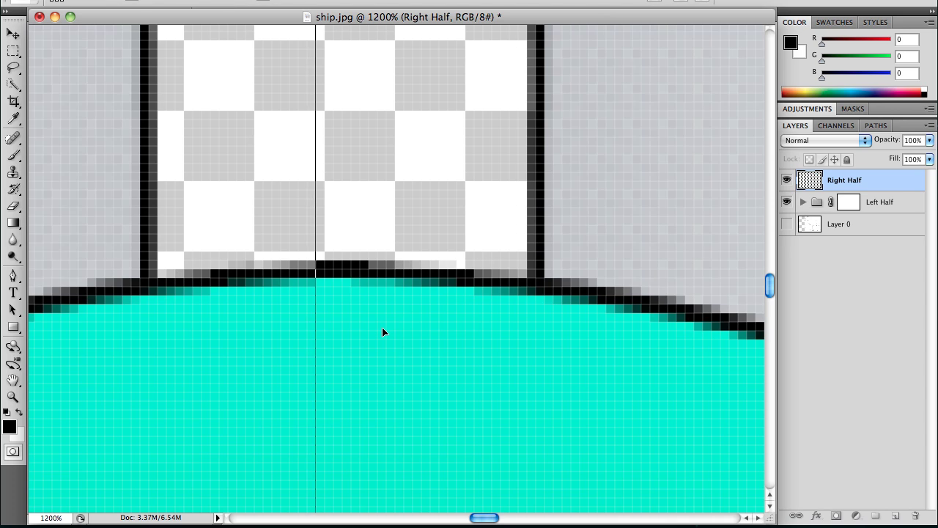
{"action": "key", "text": "Right"}
{"action": "key", "text": "Right"}
{"action": "key", "text": "Right"}
{"action": "key", "text": "Right"}
{"action": "key", "text": "Right"}
{"action": "key", "text": "Right"}
{"action": "key", "text": "Right"}
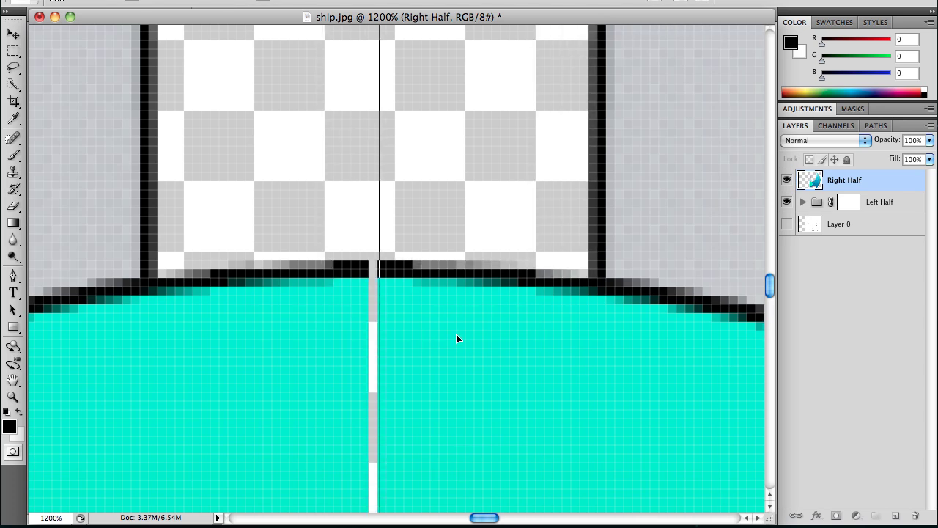
{"action": "key", "text": "Left"}
{"action": "key", "text": "Left"}
{"action": "key", "text": "Left"}
{"action": "key", "text": "Left"}
{"action": "key", "text": "Left"}
{"action": "key", "text": "Left"}
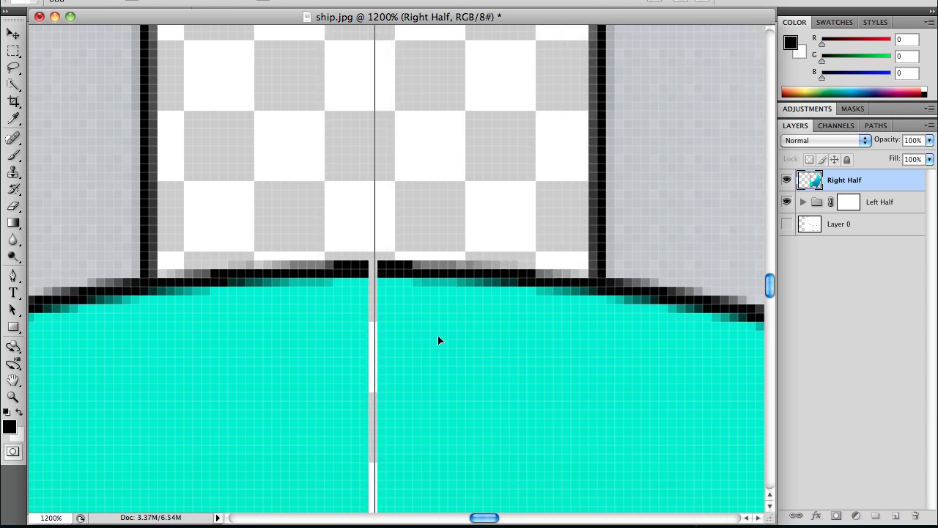
Step: Commit the transform, zoom out, and nudge Right Half two pixels left and back right
{"action": "key", "text": "m"}
{"action": "key", "text": "super+minus"}
{"action": "key", "text": "super+minus"}
{"action": "key", "text": "super+minus"}
{"action": "key", "text": "super+minus"}
{"action": "key", "text": "super+minus"}
{"action": "key", "text": "super+minus"}
{"action": "key", "text": "super+minus"}
{"action": "key", "text": "super+minus"}
{"action": "key", "text": "super+minus"}
{"action": "key", "text": "super+minus"}
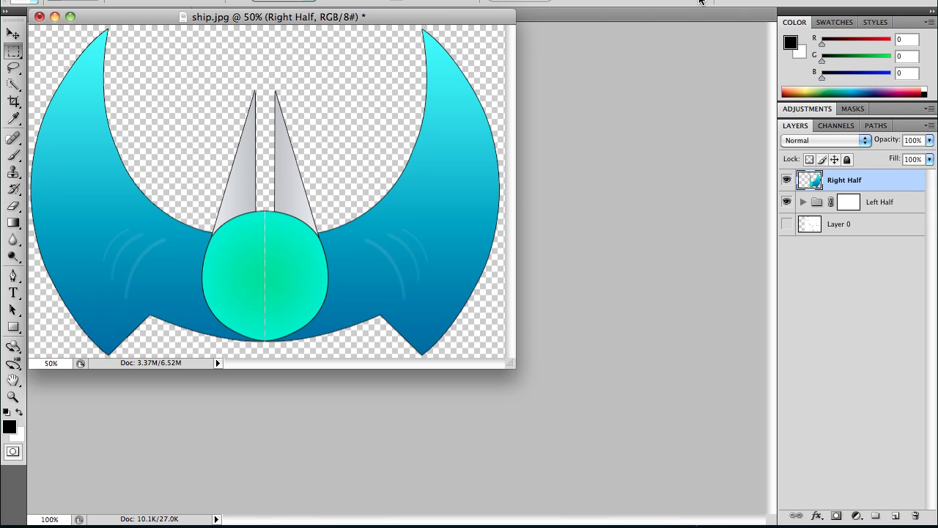
{"action": "key", "text": "v"}
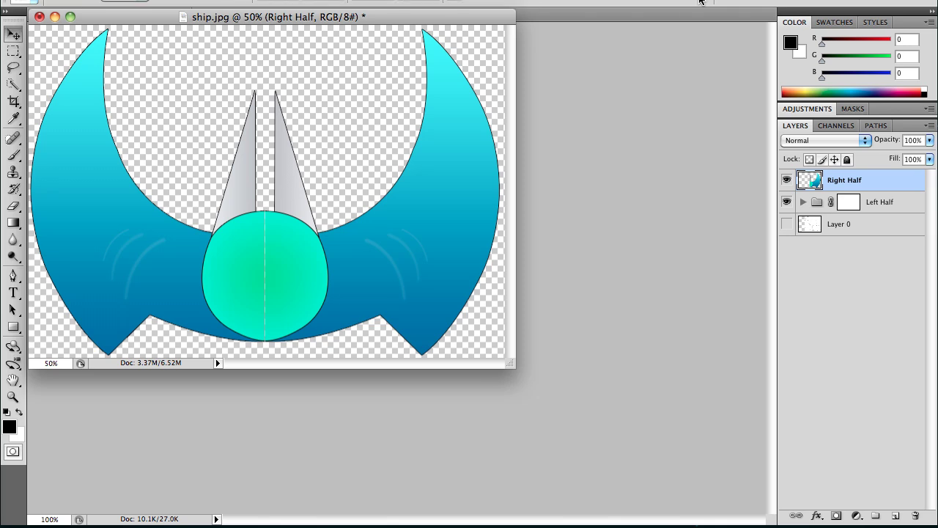
{"action": "key", "text": "Left"}
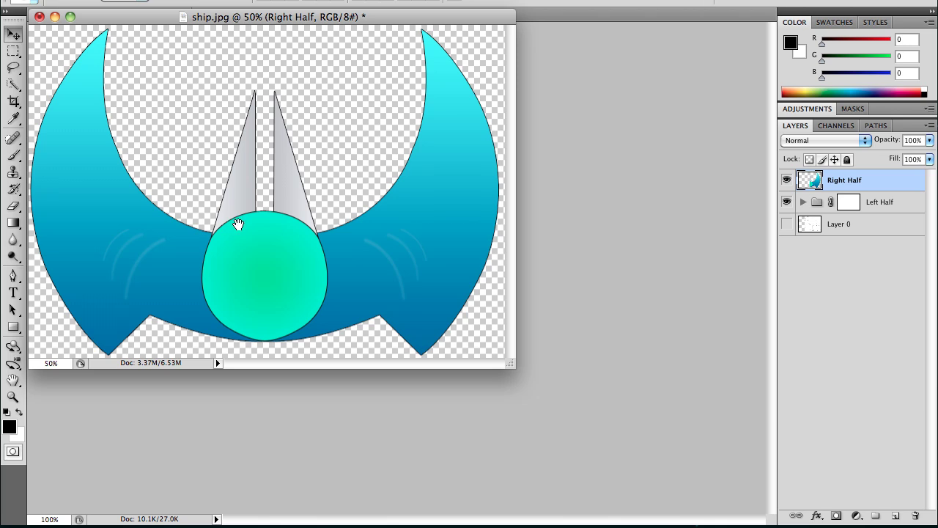
{"action": "key", "text": "Left"}
{"action": "key", "text": "Right"}
{"action": "key", "text": "Right"}
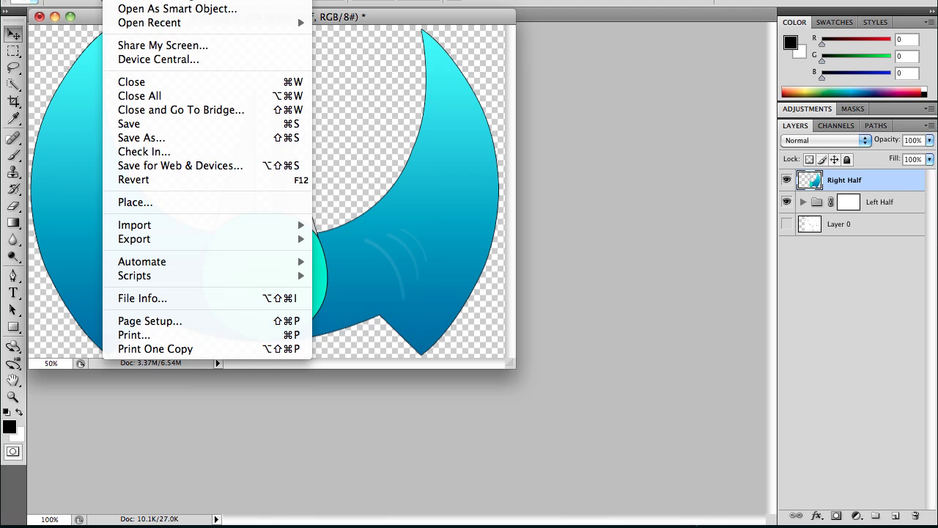
Step: Cancel the new-document dialog and add a new layer named 'Player'
{"action": "key", "text": "super+n"}
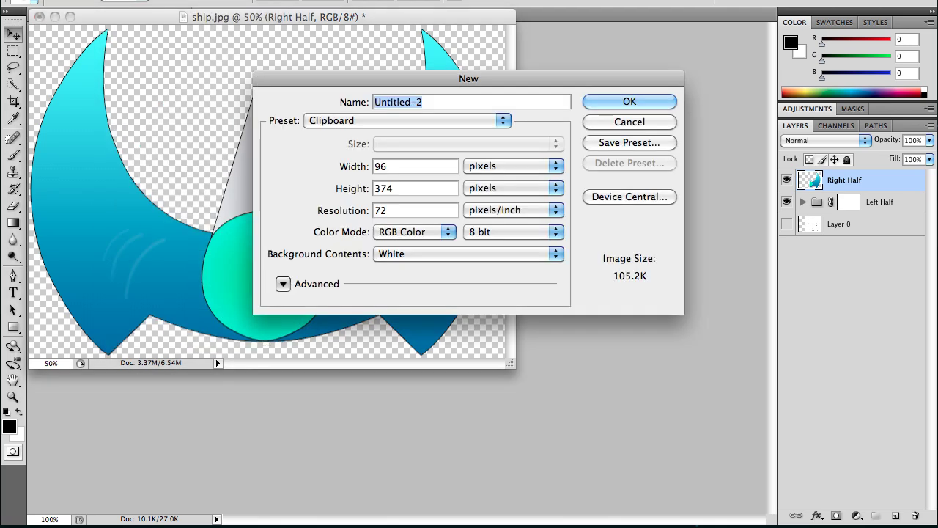
{"action": "left_click", "coordinate": [644, 124]}
{"action": "left_click", "coordinate": [223, 0]}
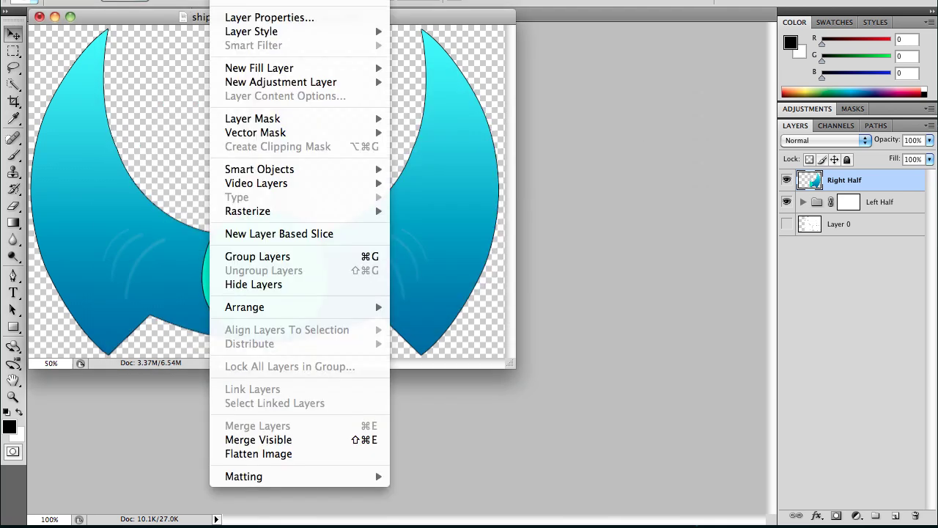
{"action": "left_click", "coordinate": [440, 0]}
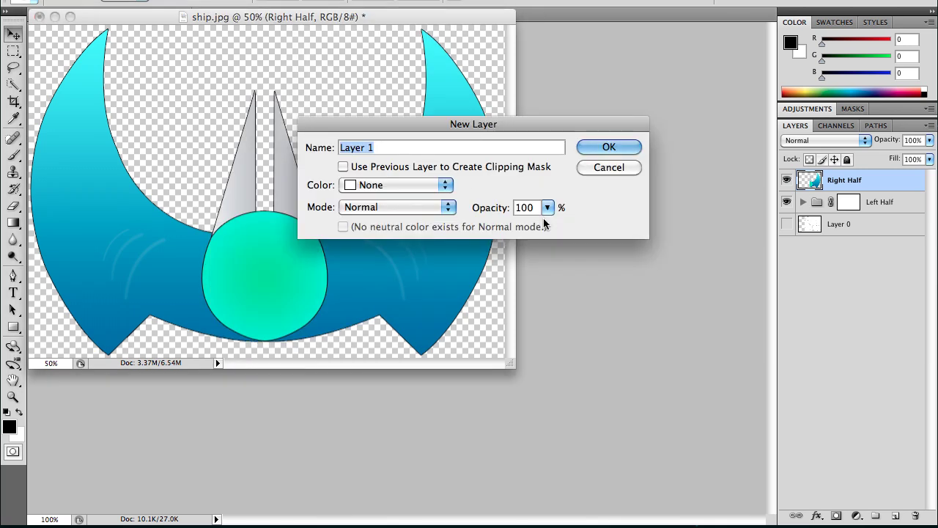
{"action": "type", "text": "Player"}
{"action": "left_click", "coordinate": [607, 148]}
Step: Apply Image to copy the whole visible ship onto the Player layer
{"action": "left_click", "coordinate": [179, 0]}
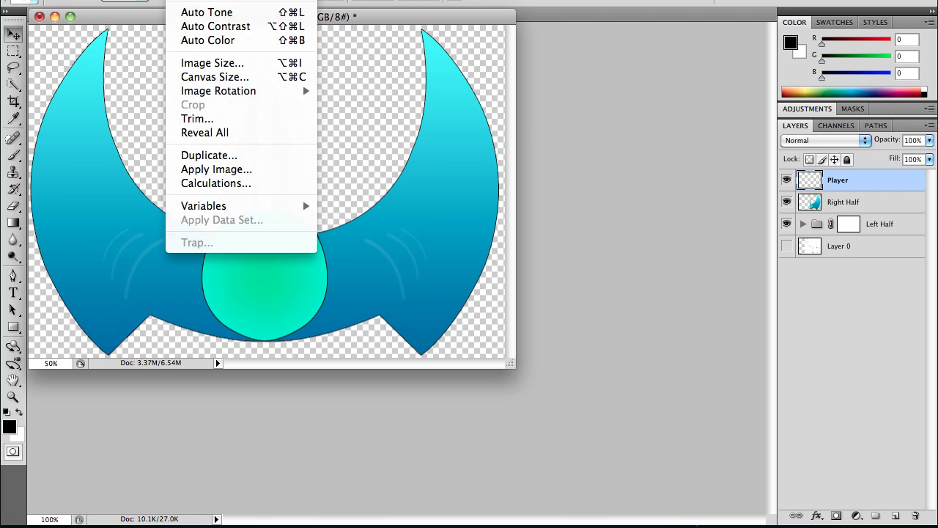
{"action": "left_click", "coordinate": [219, 179]}
{"action": "key", "text": "Escape"}
{"action": "left_click", "coordinate": [179, 0]}
{"action": "left_click", "coordinate": [297, 169]}
{"action": "left_click", "coordinate": [609, 129]}
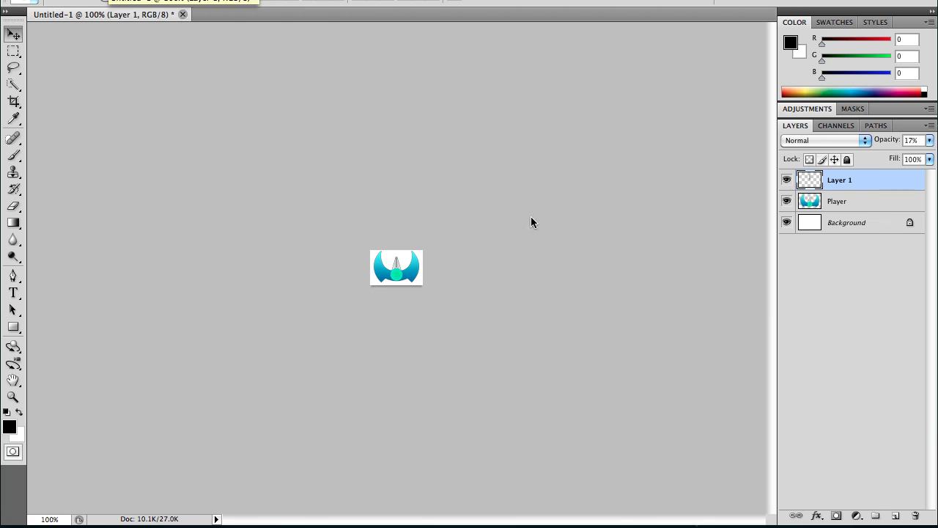
Step: Close the Untitled-1 test document without saving
{"action": "key", "text": "super+w"}
{"action": "left_click", "coordinate": [419, 129]}
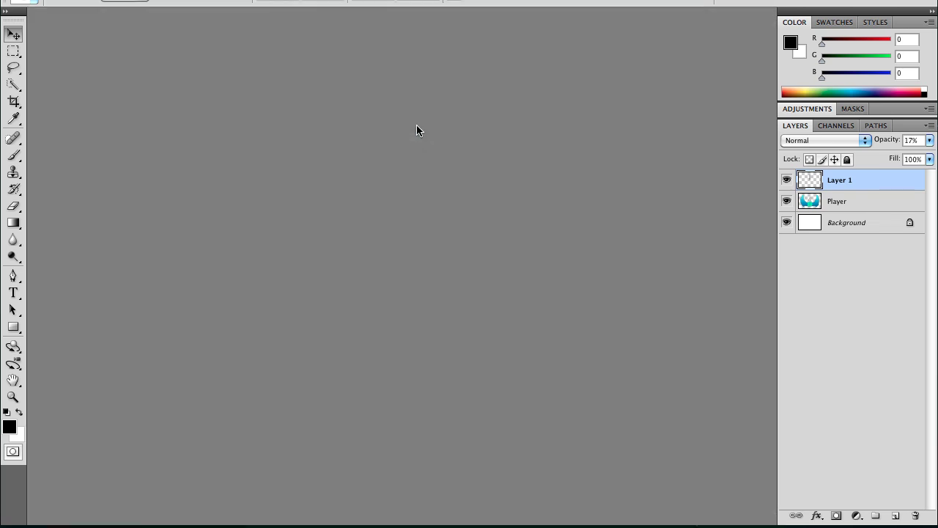
{"action": "mouse_move", "coordinate": [609, 506]}
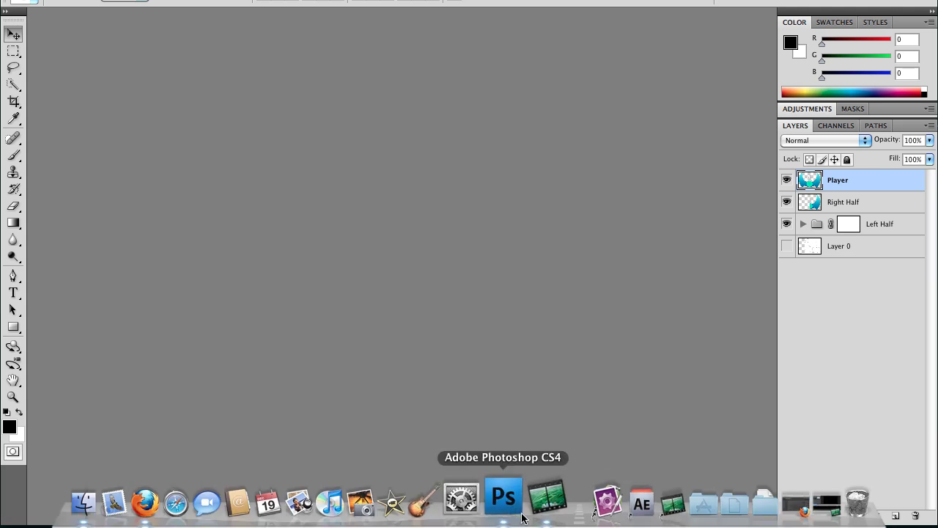
{"action": "right_click", "coordinate": [506, 497]}
{"action": "left_click", "coordinate": [432, 345]}
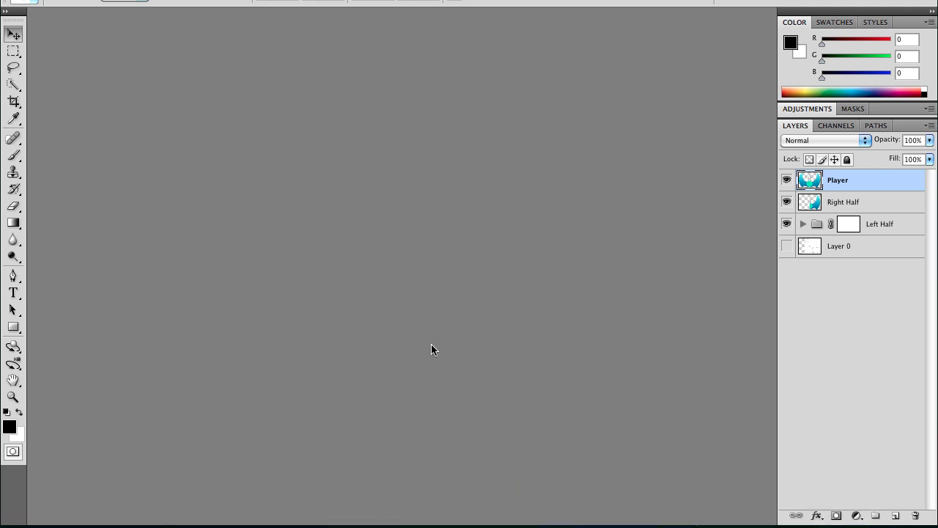
Step: Pick ship.jpg through Exposé and drag its window to the workspace centre
{"action": "key", "text": "F9"}
{"action": "left_click", "coordinate": [412, 152]}
{"action": "mouse_move", "coordinate": [274, 16]}
{"action": "left_mouse_down"}
{"action": "mouse_move", "coordinate": [461, 42]}
{"action": "mouse_move", "coordinate": [479, 55]}
{"action": "mouse_move", "coordinate": [261, 26]}
{"action": "left_mouse_up"}
Step: Start a new document, trying inches as the width unit before returning to pixels
{"action": "left_click", "coordinate": [110, 0]}
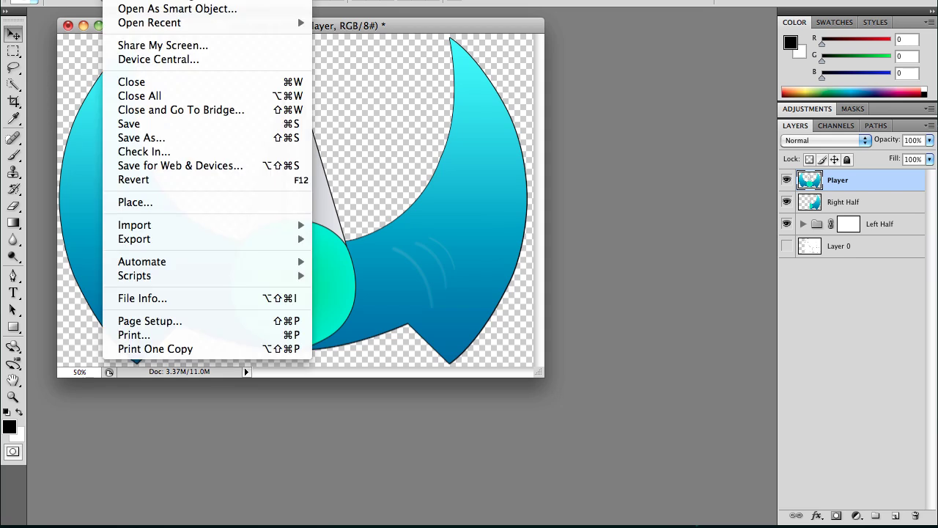
{"action": "left_click", "coordinate": [125, 0]}
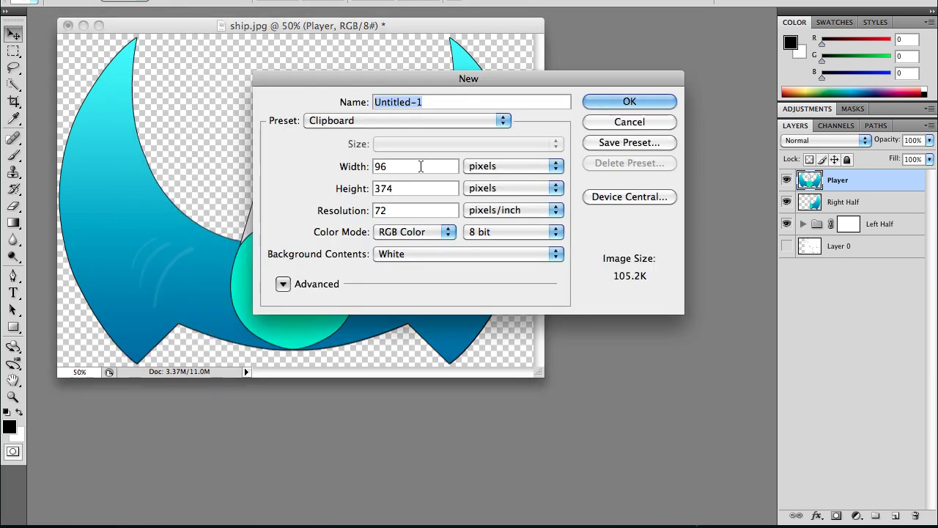
{"action": "left_click", "coordinate": [517, 168]}
{"action": "left_click", "coordinate": [504, 181]}
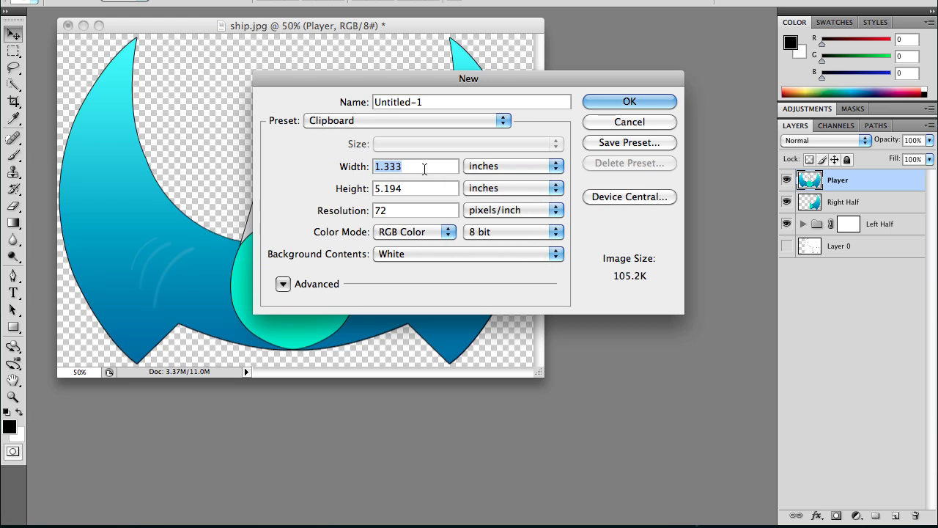
{"action": "left_click", "coordinate": [508, 167]}
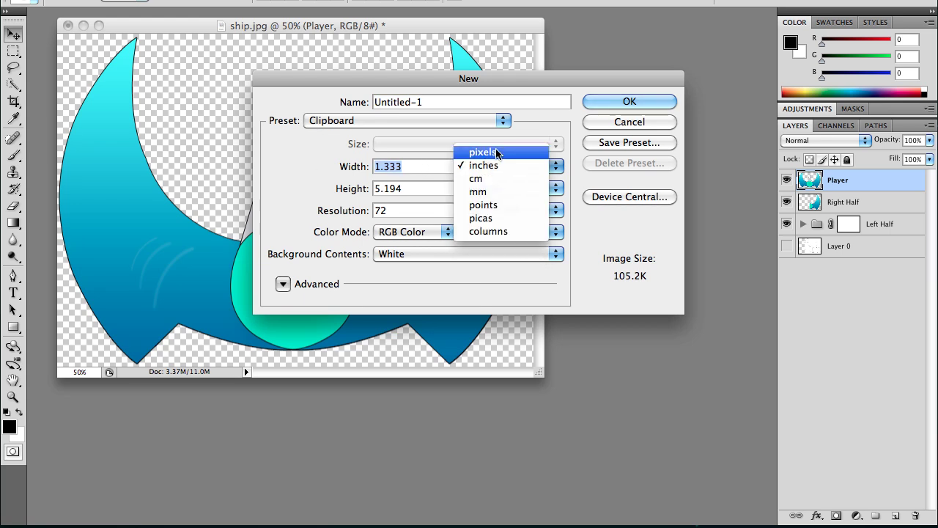
{"action": "left_click", "coordinate": [496, 154]}
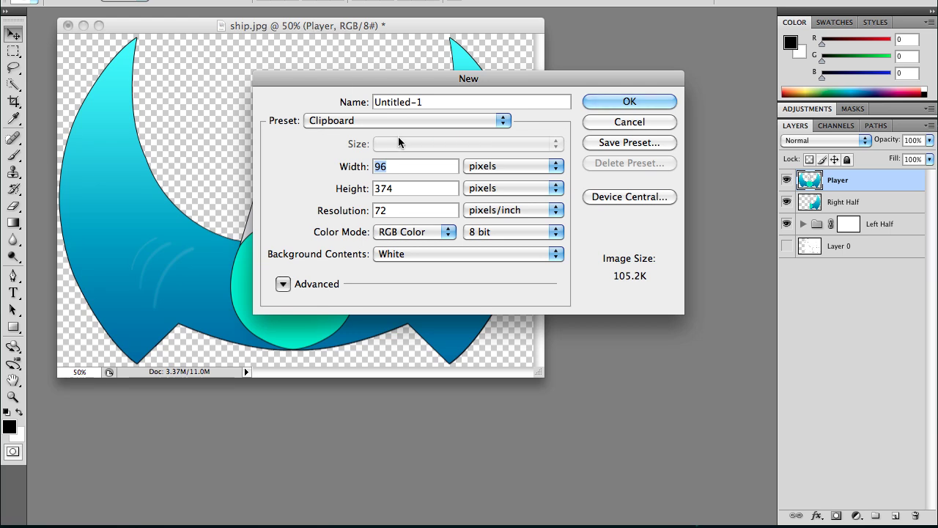
Step: Set the new document's width to 2000 pixels and create the blank white Untitled-1
{"action": "type", "text": "500"}
{"action": "key", "text": "Tab"}
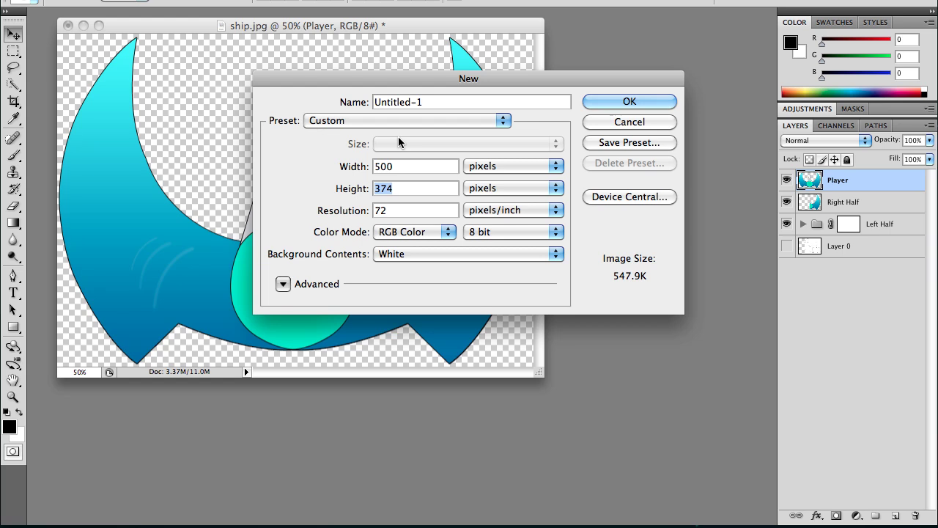
{"action": "key", "text": "shift+Tab"}
{"action": "type", "text": "20000"}
{"action": "key", "text": "Tab"}
{"action": "key", "text": "shift+Tab"}
{"action": "type", "text": "2000"}
{"action": "key", "text": "Tab"}
{"action": "type", "text": "2000"}
{"action": "left_click", "coordinate": [632, 105]}
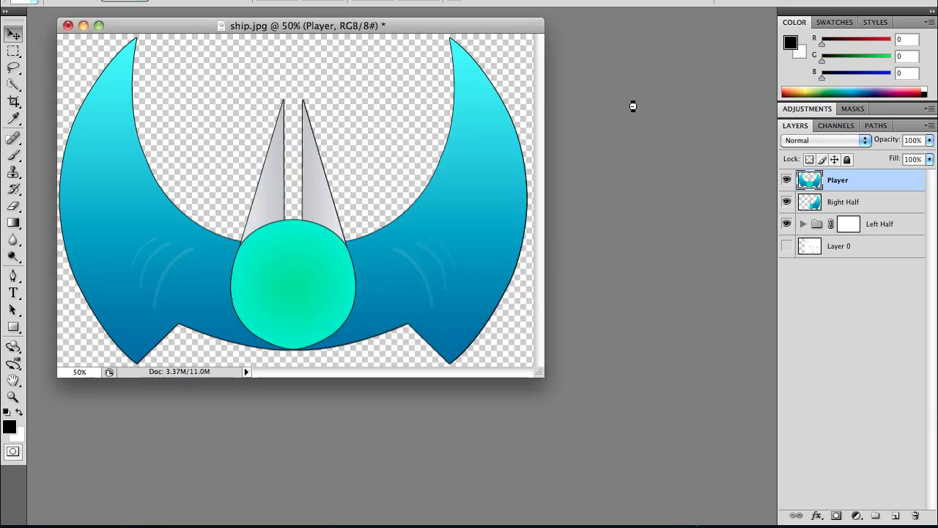
Step: Place Untitled-1 beside the original and drag the Player ship into it
{"action": "left_click_drag", "start_coordinate": [228, 45], "coordinate": [529, 11]}
{"action": "left_click_drag", "start_coordinate": [258, 27], "coordinate": [554, 43]}
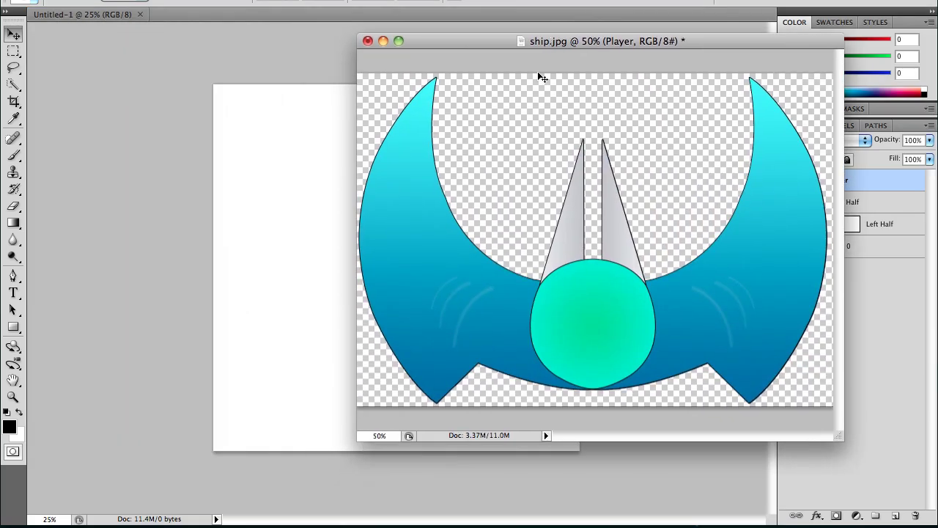
{"action": "left_click_drag", "start_coordinate": [425, 151], "coordinate": [299, 239]}
{"action": "left_click_drag", "start_coordinate": [329, 304], "coordinate": [383, 303]}
Step: Convert the white Background to Layer 0 and delete it, leaving the ship on transparency
{"action": "double_click", "coordinate": [863, 212]}
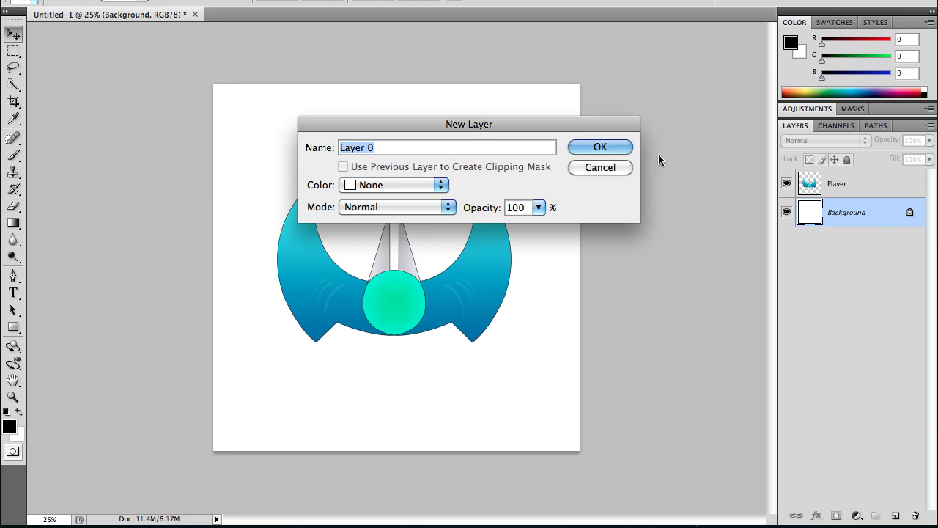
{"action": "left_click", "coordinate": [600, 148]}
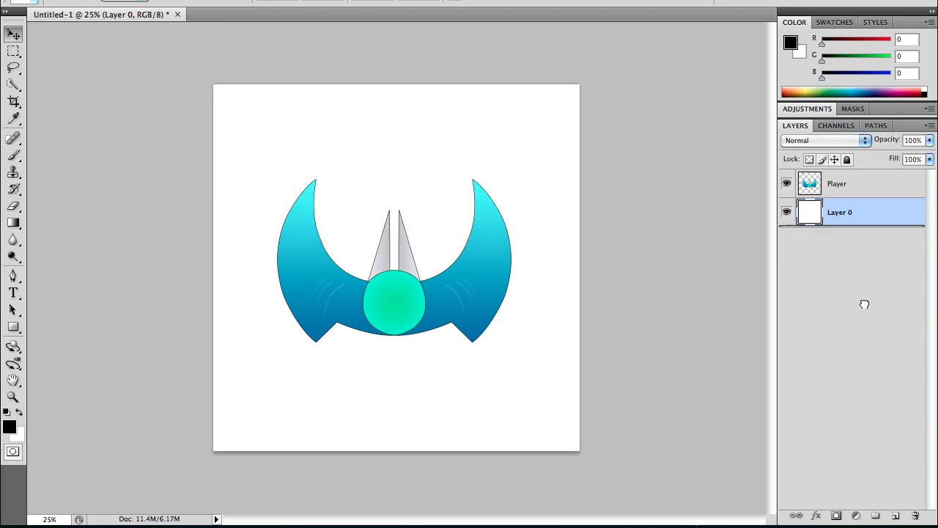
{"action": "left_click_drag", "start_coordinate": [915, 511], "coordinate": [916, 513]}
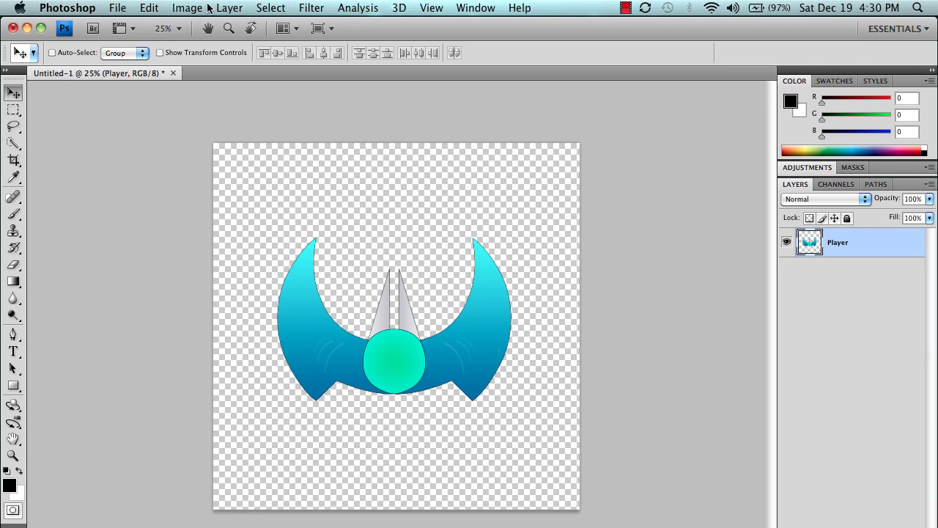
Step: Trim the canvas based on transparent pixels
{"action": "left_click", "coordinate": [202, 8]}
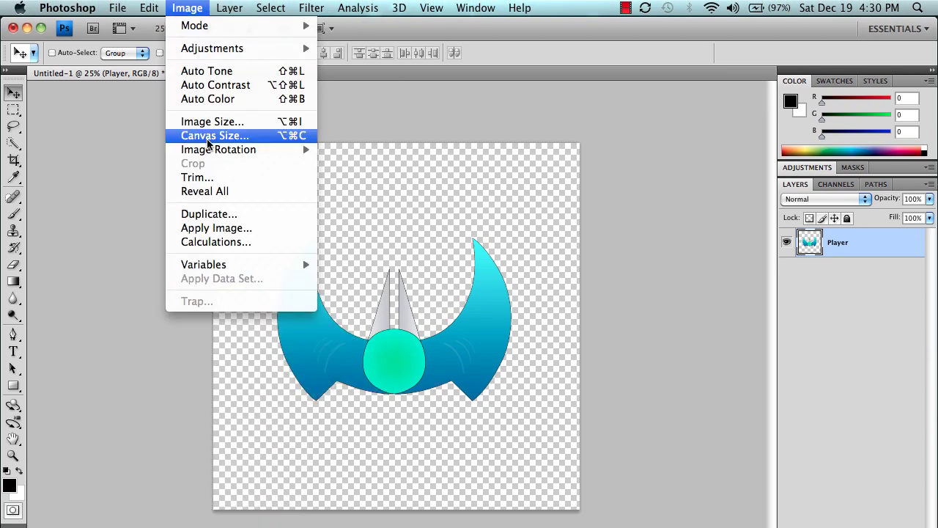
{"action": "left_click", "coordinate": [195, 177]}
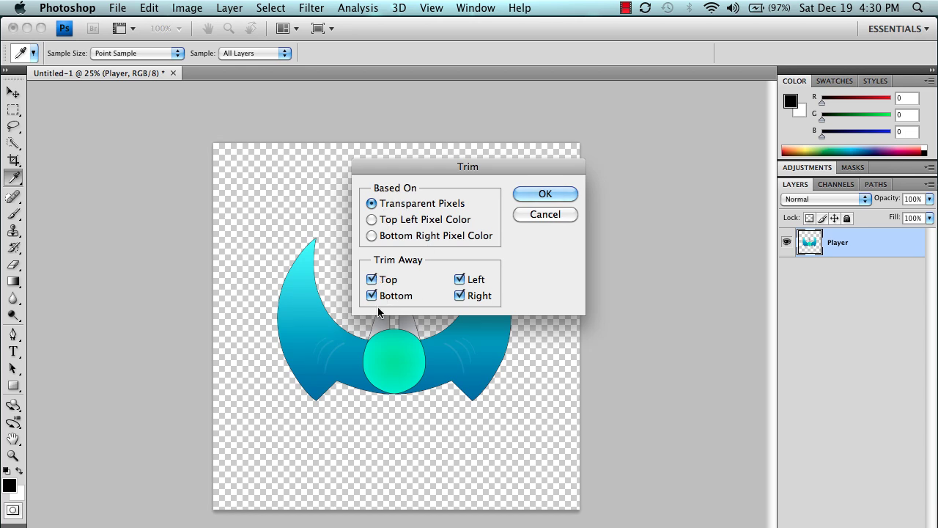
{"action": "left_click", "coordinate": [553, 195]}
{"action": "key", "text": "v"}
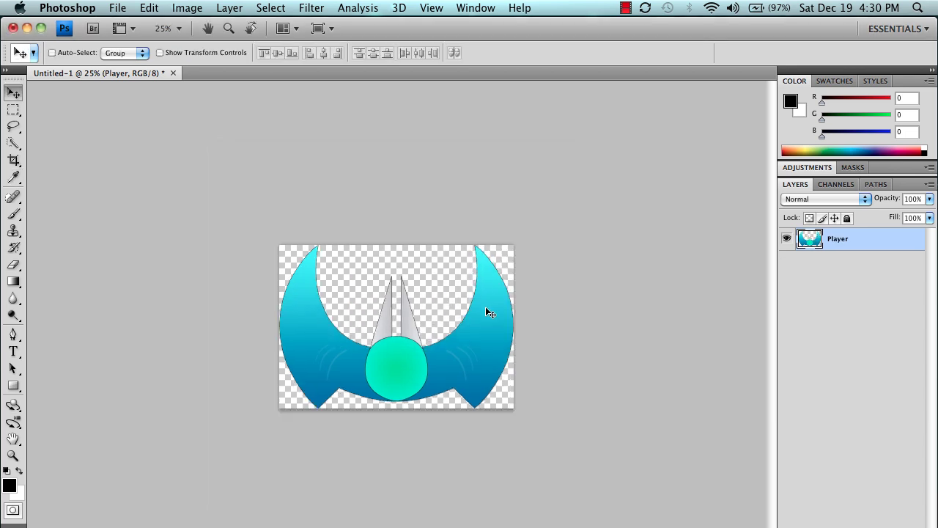
Step: Resize the image to 80 px wide (56 px high) in Image Size
{"action": "left_click", "coordinate": [187, 8]}
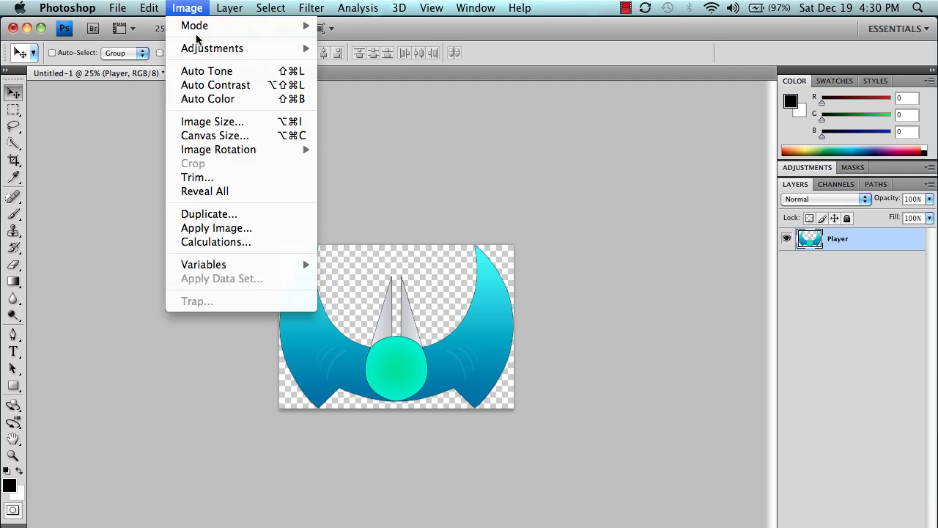
{"action": "left_click", "coordinate": [194, 126]}
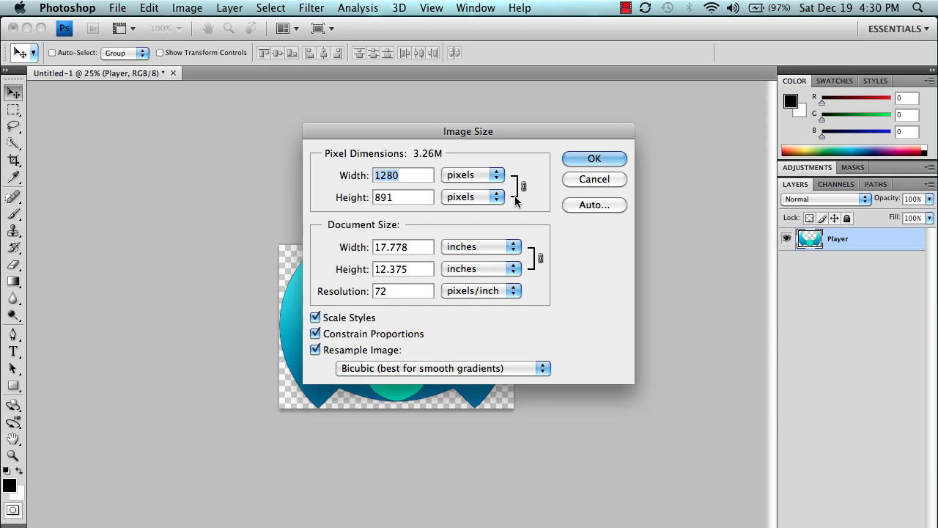
{"action": "type", "text": "80"}
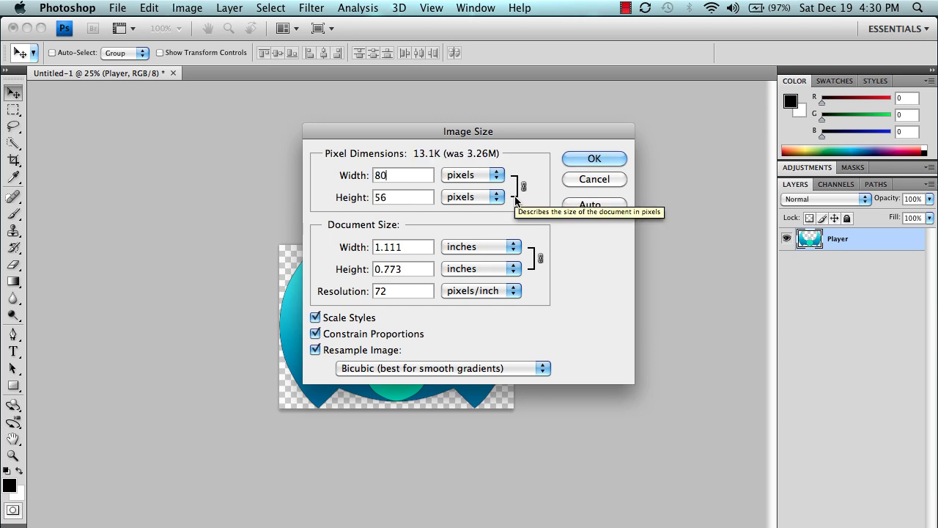
{"action": "left_click", "coordinate": [589, 162]}
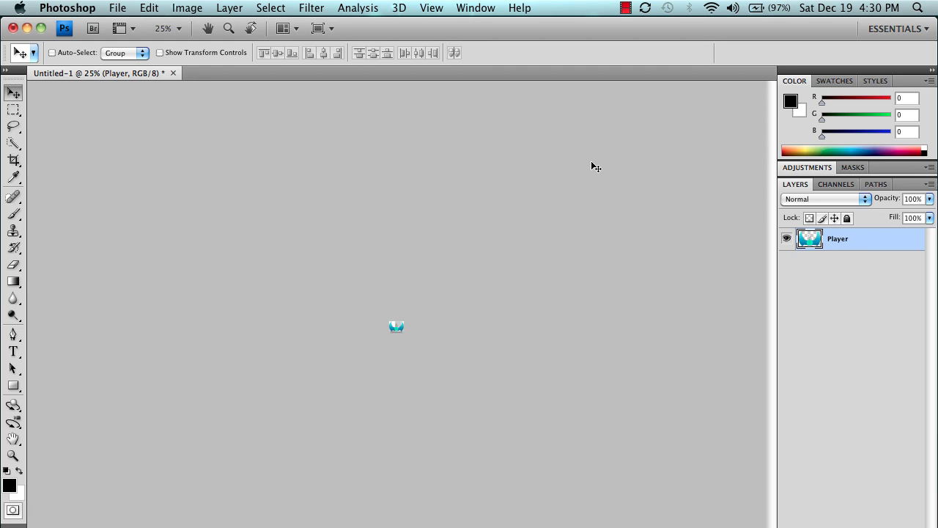
Step: Add a new Layer 1 below the Player layer and fill it with black
{"action": "key", "text": "super+equal"}
{"action": "key", "text": "super+equal"}
{"action": "key", "text": "super+equal"}
{"action": "key", "text": "super+equal"}
{"action": "key", "text": "super+equal"}
{"action": "key", "text": "super+minus"}
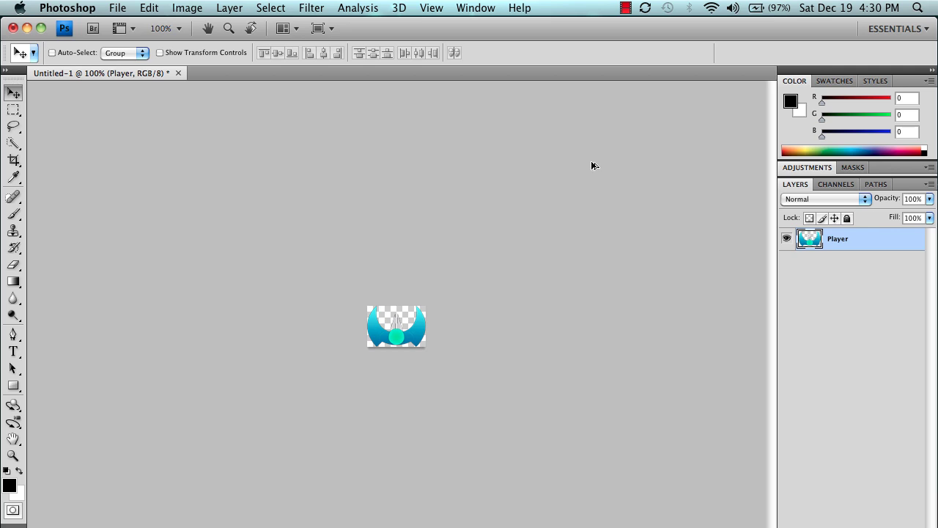
{"action": "key", "text": "alt+shift+super+n"}
{"action": "left_click_drag", "start_coordinate": [827, 244], "coordinate": [824, 282]}
{"action": "key", "text": "alt+BackSpace"}
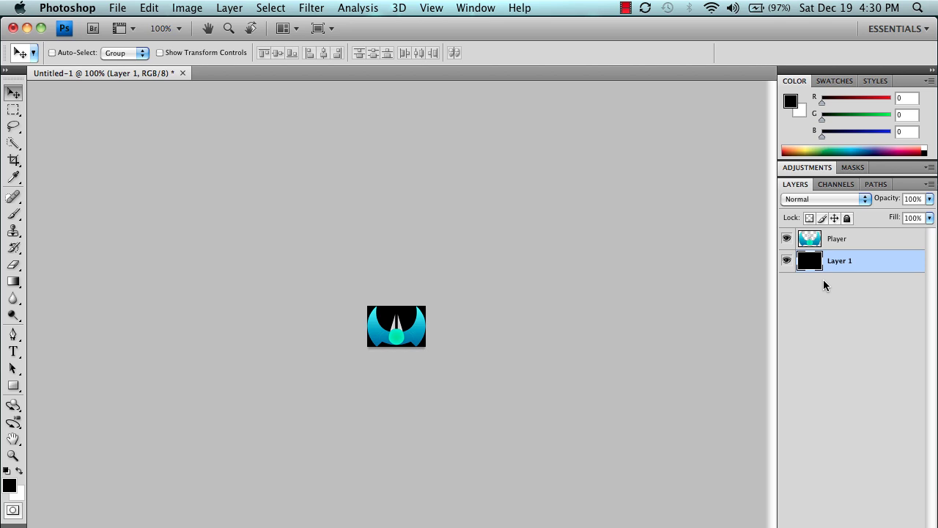
Step: Zoom in to inspect the sprite's edges against black, then return to actual size
{"action": "key", "text": "super+equal"}
{"action": "key", "text": "super+equal"}
{"action": "key", "text": "super+equal"}
{"action": "key", "text": "super+equal"}
{"action": "key", "text": "super+equal"}
{"action": "key", "text": "super+minus"}
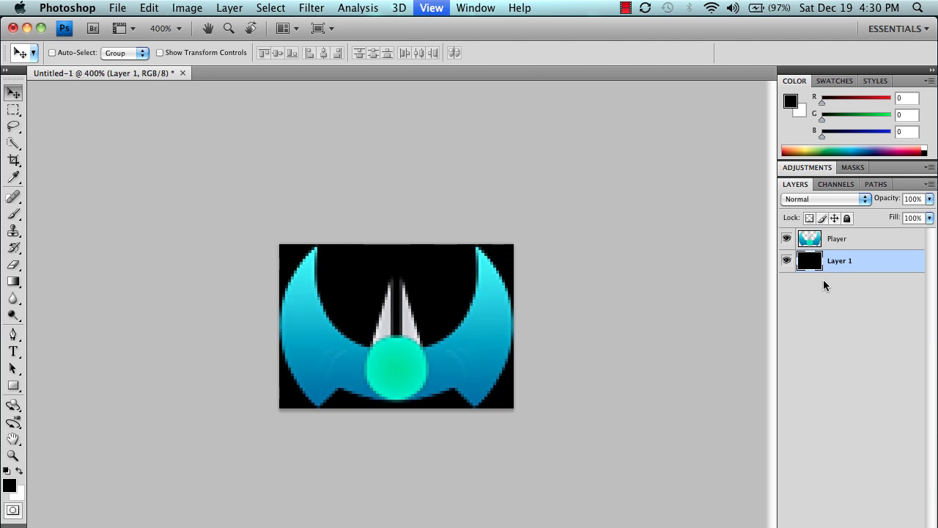
{"action": "key", "text": "super+minus"}
{"action": "key", "text": "super+minus"}
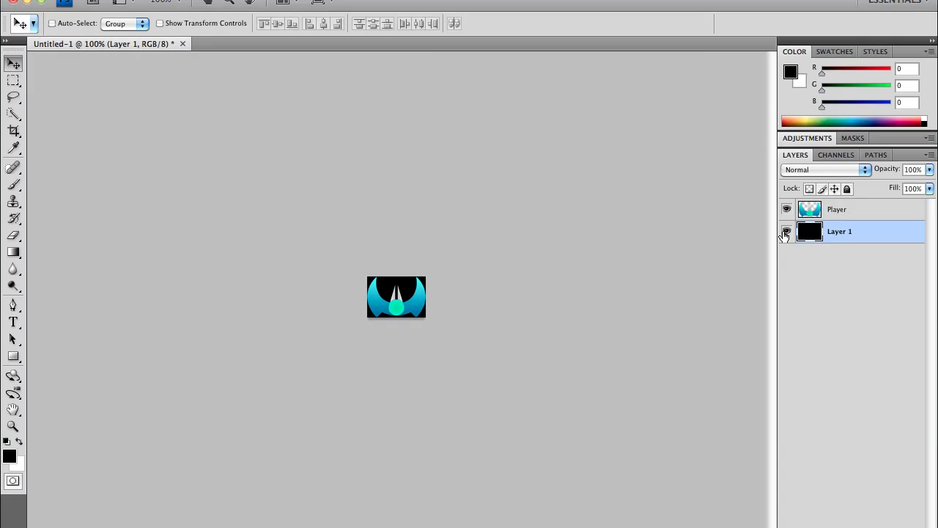
Step: Hide the black Layer 1
{"action": "left_click", "coordinate": [785, 232]}
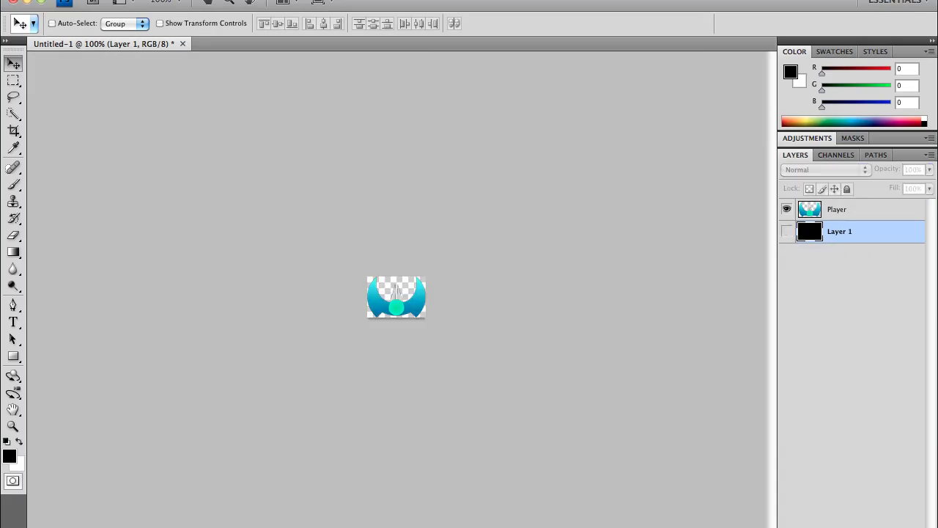
{"action": "left_click", "coordinate": [110, 0]}
{"action": "key", "text": "Escape"}
Step: In Save for Web & Devices, choose PNG-24 with transparency
{"action": "key", "text": "alt+shift+super+s"}
{"action": "left_click", "coordinate": [666, 52]}
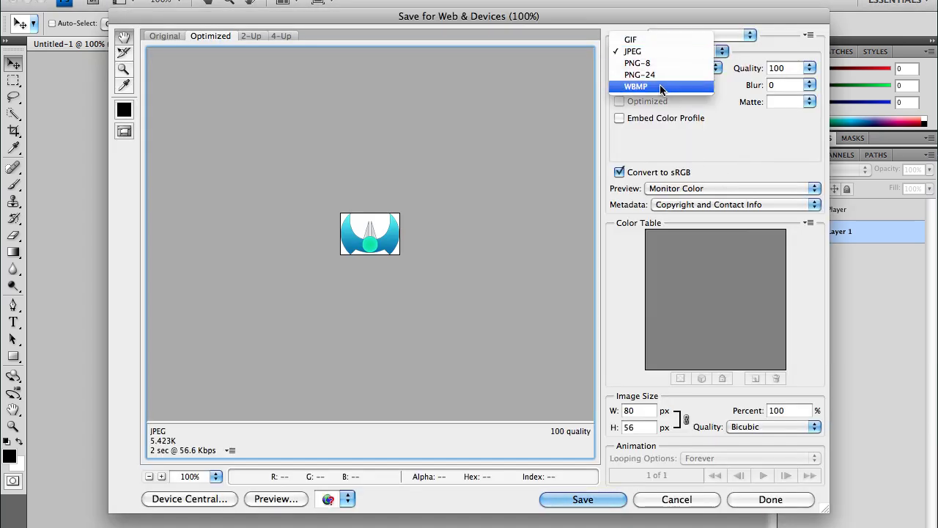
{"action": "left_click", "coordinate": [663, 75]}
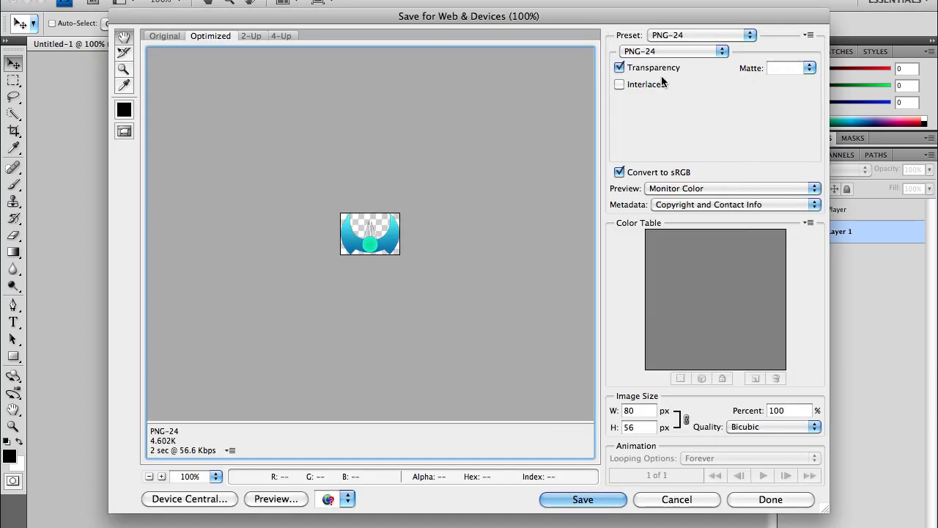
Step: Set the save destination to Desktop > CG2 Space Shooter > Resources > Images
{"action": "left_click", "coordinate": [594, 500]}
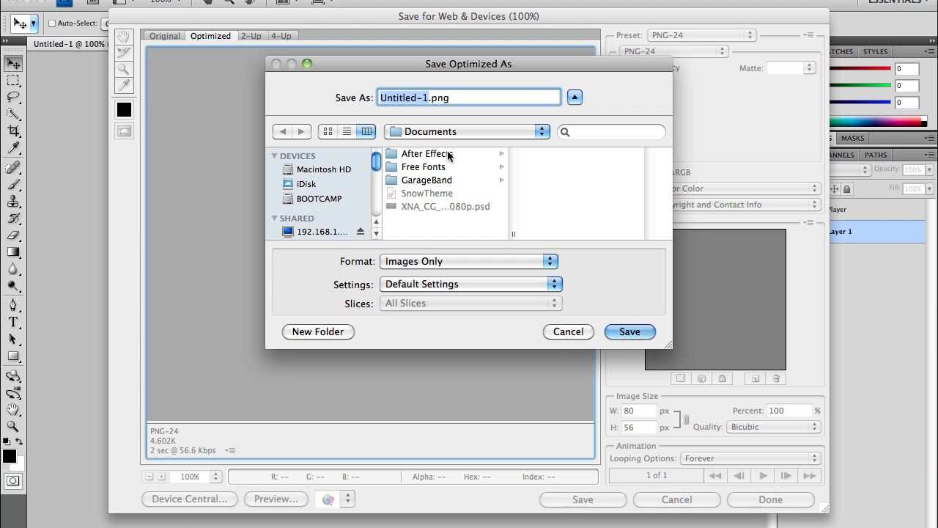
{"action": "left_click", "coordinate": [440, 134]}
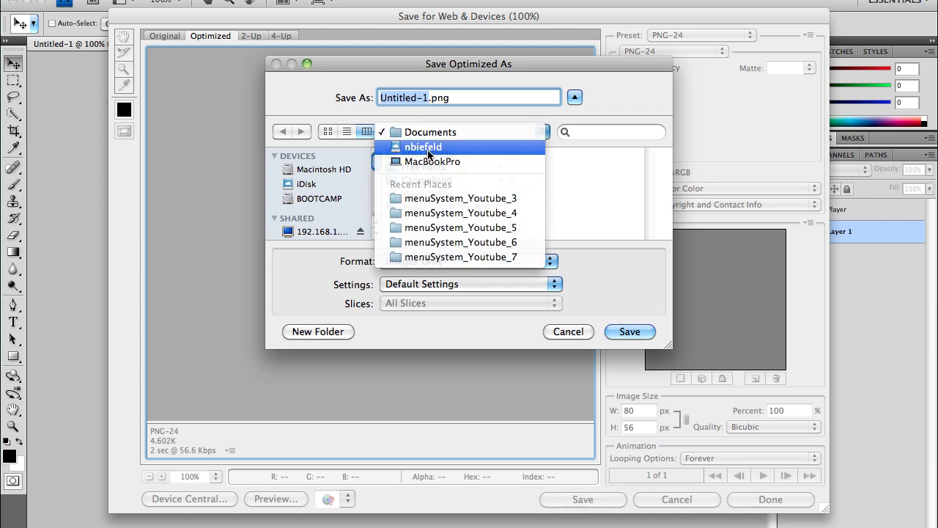
{"action": "left_click", "coordinate": [429, 147]}
{"action": "left_click_drag", "start_coordinate": [515, 180], "coordinate": [515, 197]}
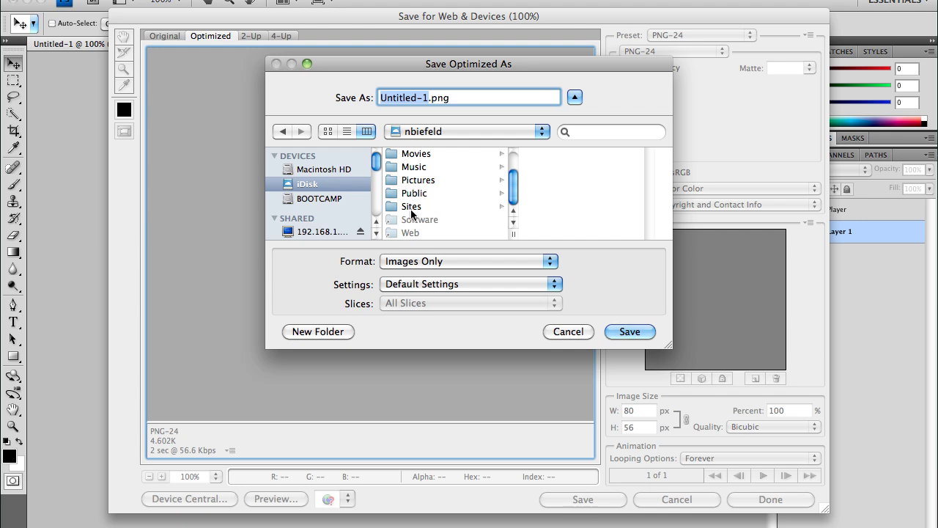
{"action": "left_click_drag", "start_coordinate": [514, 184], "coordinate": [513, 165]}
{"action": "left_click_drag", "start_coordinate": [377, 162], "coordinate": [379, 198]}
{"action": "left_click", "coordinate": [315, 176]}
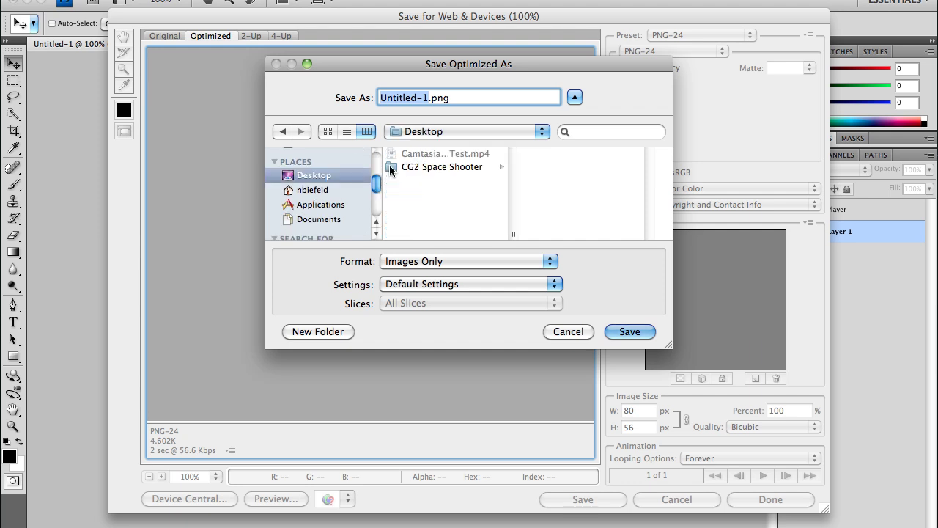
{"action": "left_click", "coordinate": [460, 168]}
{"action": "left_click", "coordinate": [561, 168]}
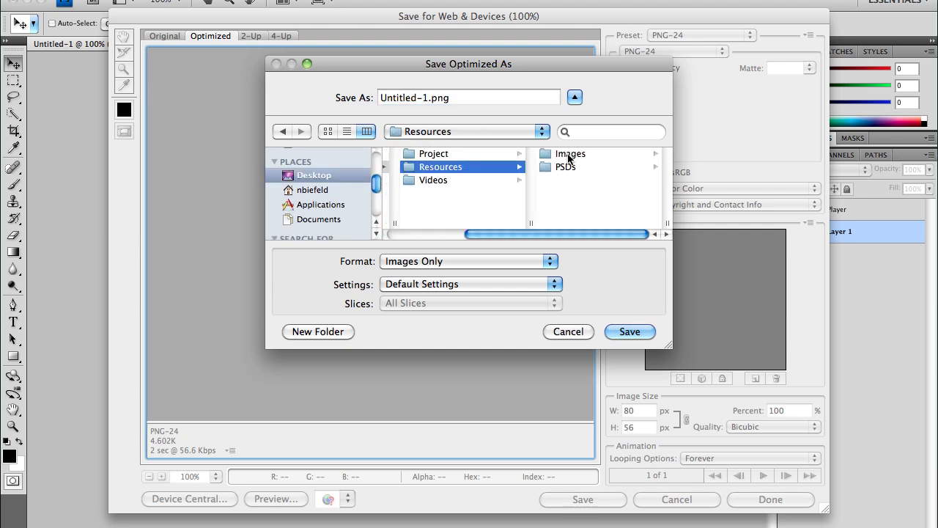
{"action": "left_click", "coordinate": [569, 154]}
Step: Name the file shipcomplete and save the PNG
{"action": "left_click_drag", "start_coordinate": [429, 97], "coordinate": [332, 100]}
{"action": "type", "text": "shipco"}
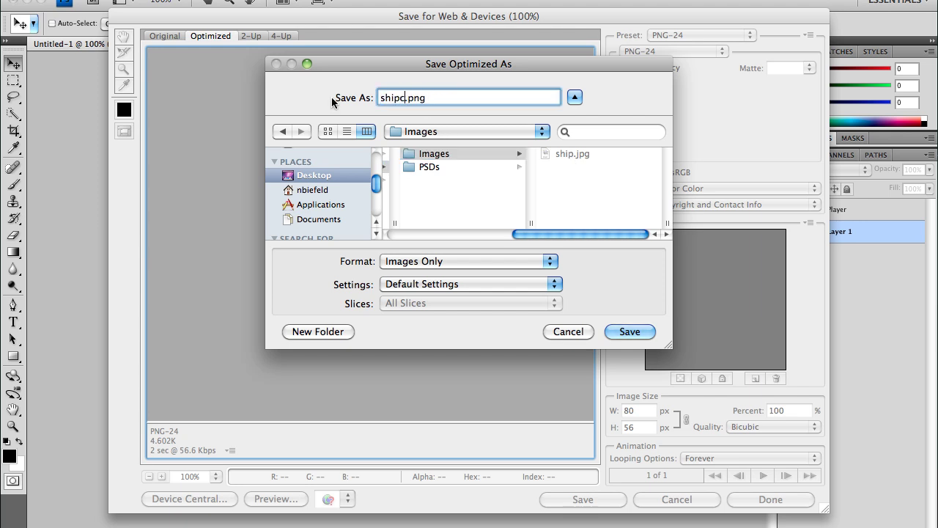
{"action": "type", "text": "mplete"}
{"action": "key", "text": "Return"}
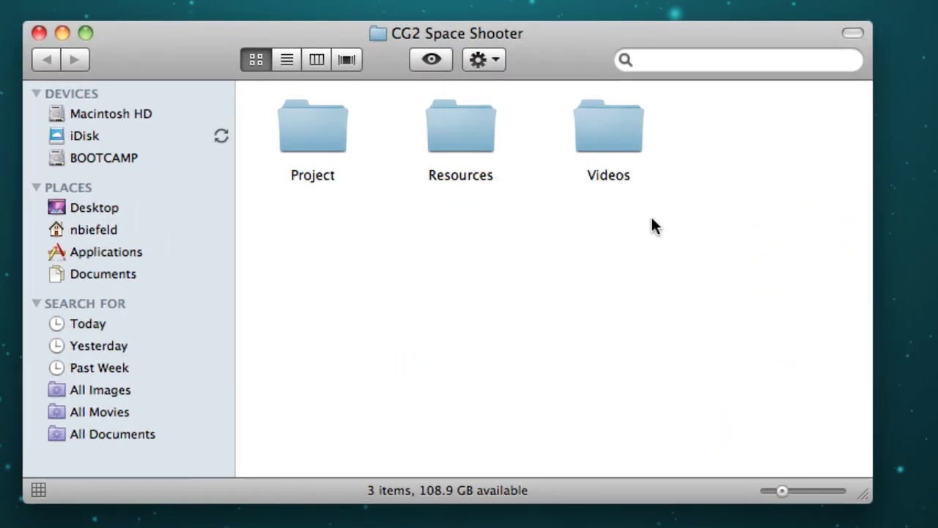
Step: Open the Resources folder to view its Images and PSDs, then close the Finder window
{"action": "double_click", "coordinate": [473, 141]}
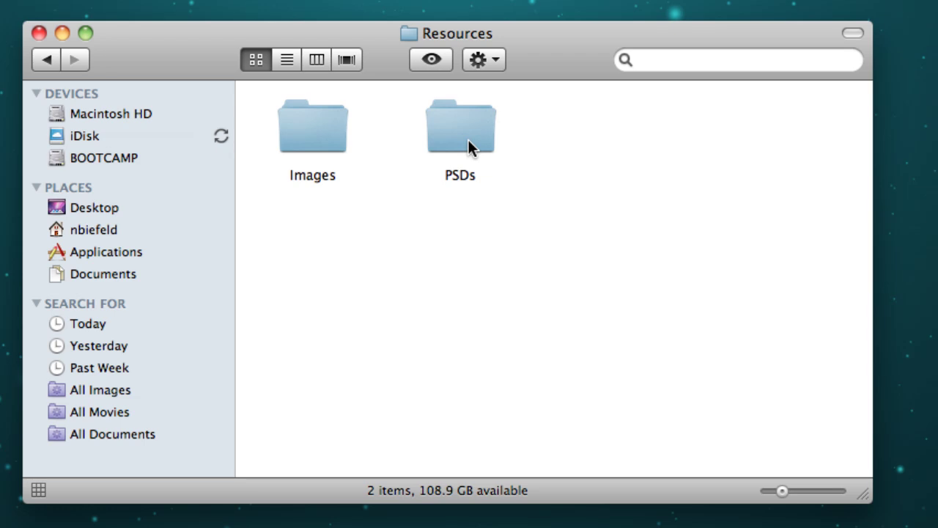
{"action": "left_click", "coordinate": [39, 33]}
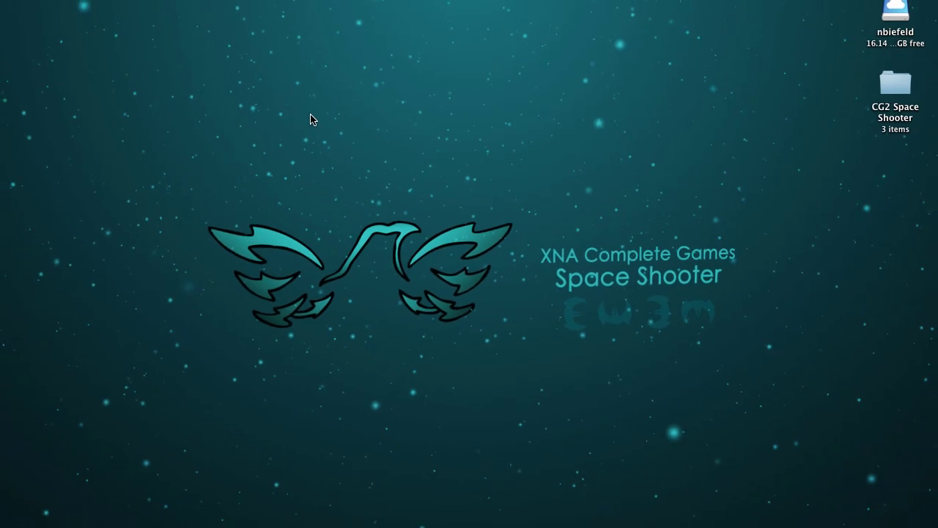